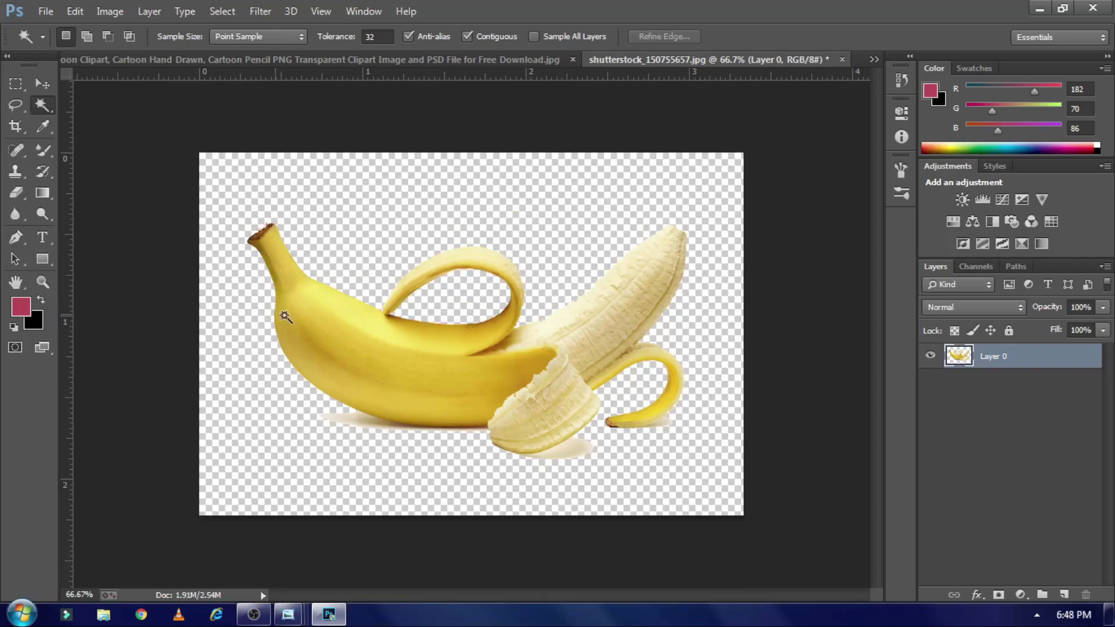
Step: Duplicate Layer 0 with Ctrl+J to create Layer 0 copy
{"action": "key", "text": "ctrl+j"}
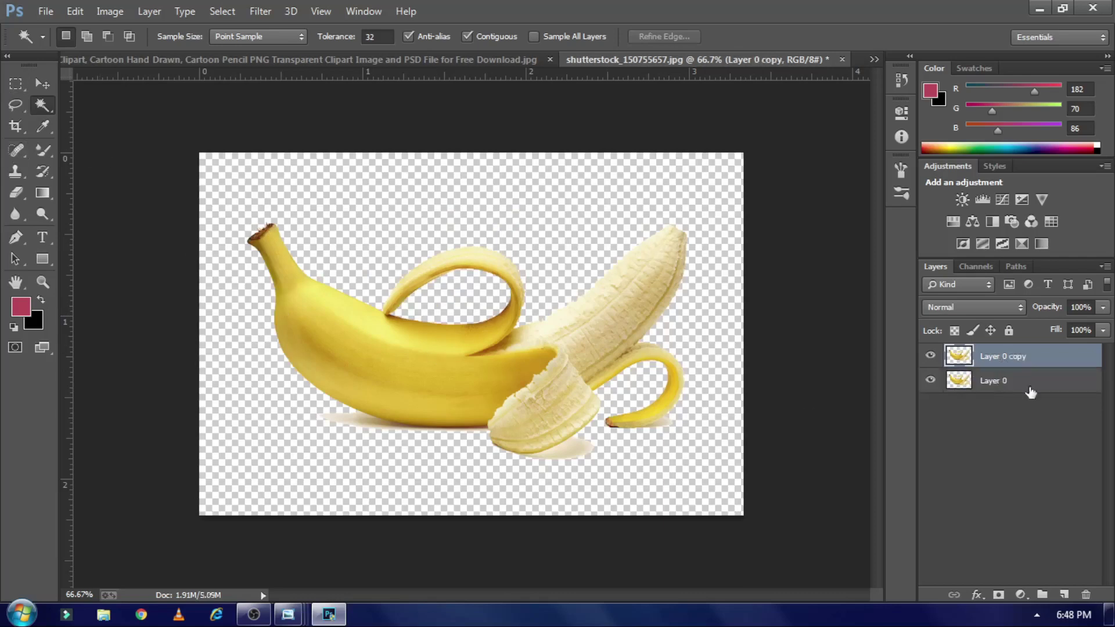
Step: Zoom in, switch to the Eraser tool and hide the original Layer 0
{"action": "key", "text": "ctrl+plus"}
{"action": "key", "text": "ctrl+plus"}
{"action": "key", "text": "ctrl+plus"}
{"action": "left_click_drag", "start_coordinate": [495, 441], "coordinate": [304, 459]}
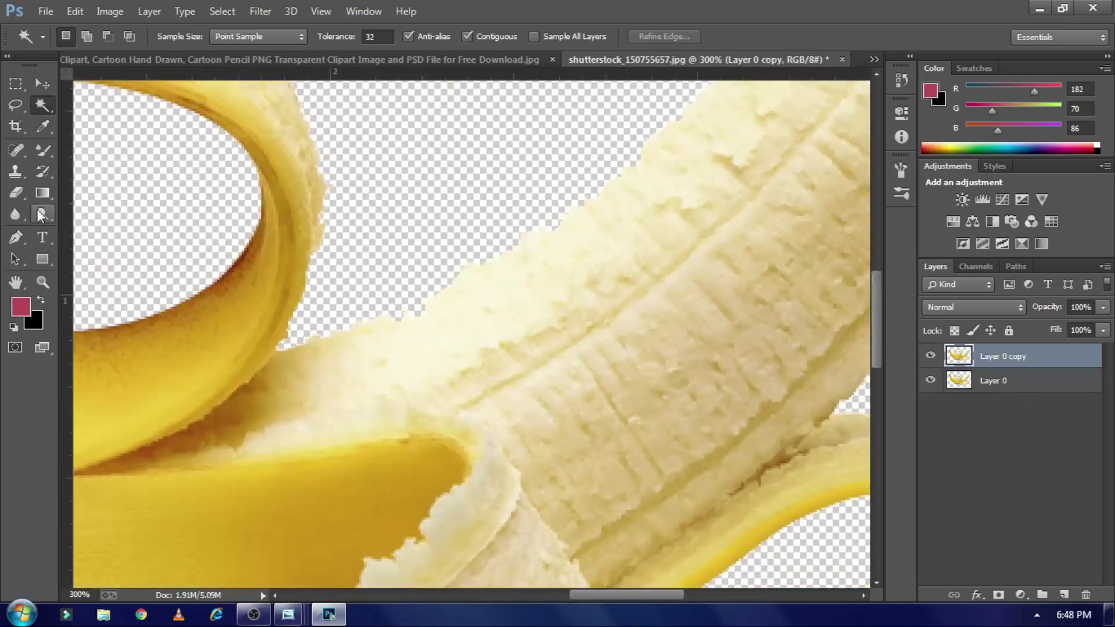
{"action": "right_click", "coordinate": [19, 200]}
{"action": "left_click", "coordinate": [51, 190]}
{"action": "mouse_move", "coordinate": [605, 421]}
{"action": "left_mouse_down"}
{"action": "mouse_move", "coordinate": [560, 452]}
{"action": "mouse_move", "coordinate": [535, 361]}
{"action": "left_mouse_up"}
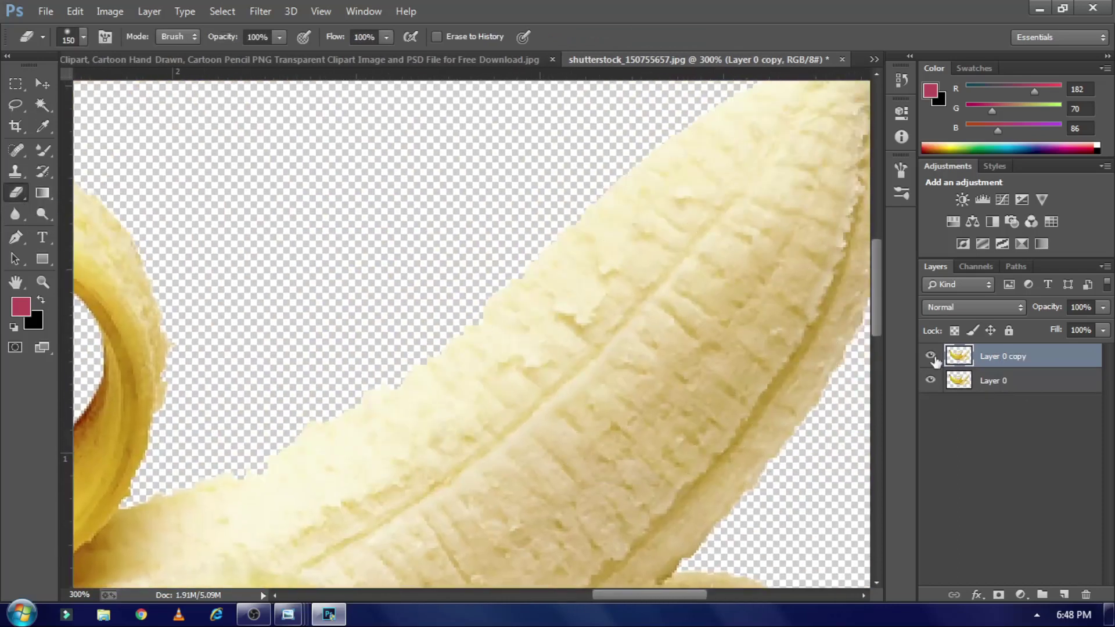
{"action": "left_click", "coordinate": [930, 356], "text": "alt"}
{"action": "left_click_drag", "start_coordinate": [517, 313], "coordinate": [536, 315]}
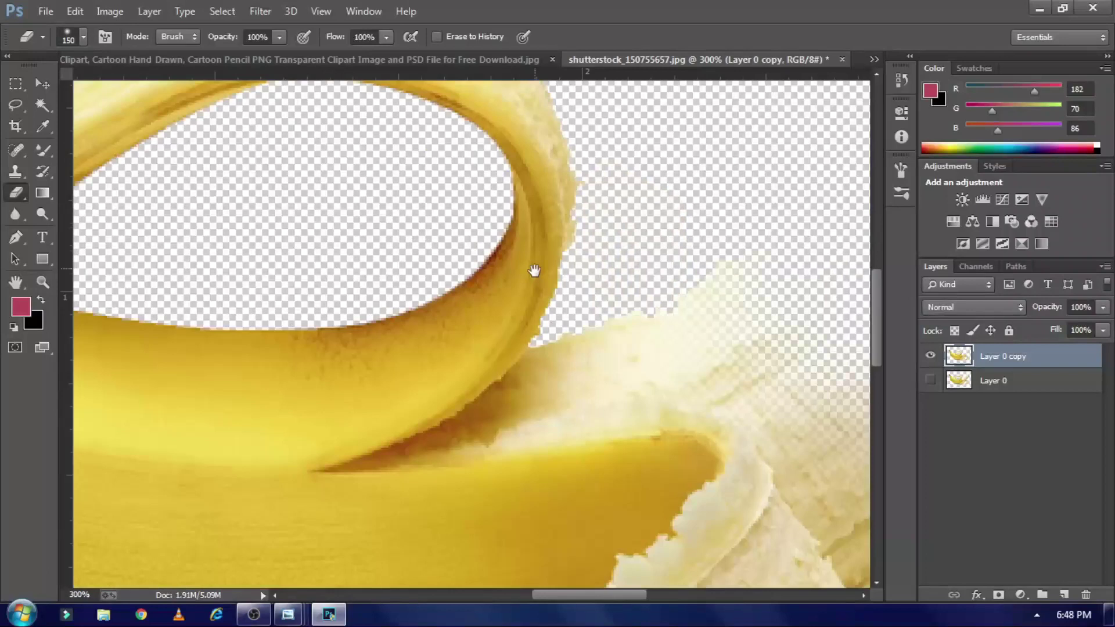
Step: Set the eraser to a soft round brush, shrunk to about 10 px
{"action": "key", "text": "bracketleft"}
{"action": "key", "text": "bracketleft"}
{"action": "key", "text": "bracketleft"}
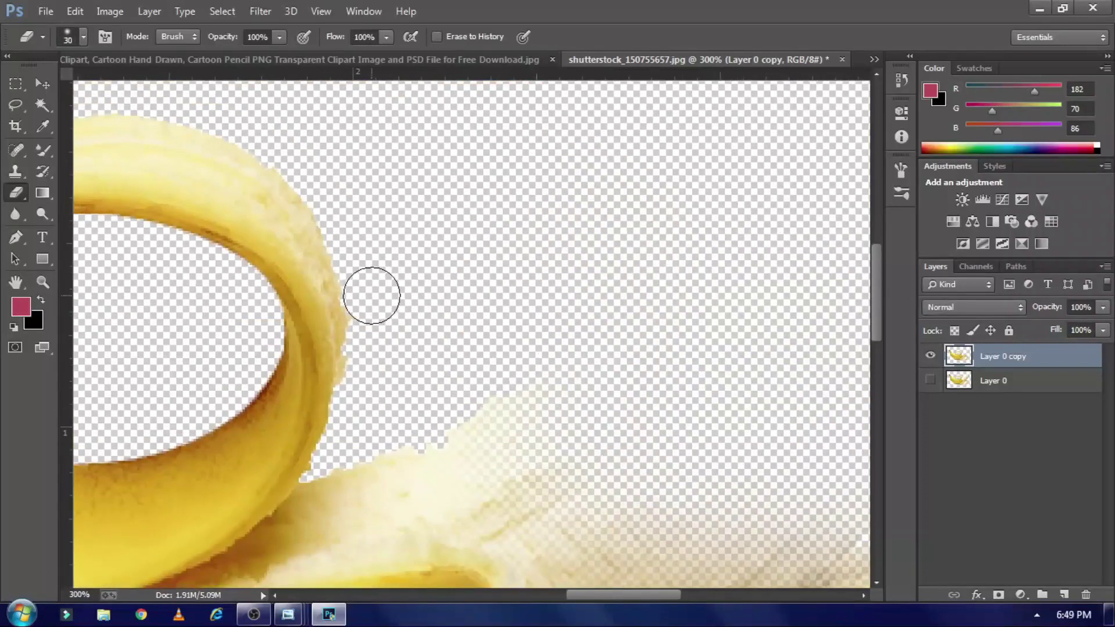
{"action": "left_click", "coordinate": [83, 37]}
{"action": "left_click", "coordinate": [85, 168]}
{"action": "key", "text": "Return"}
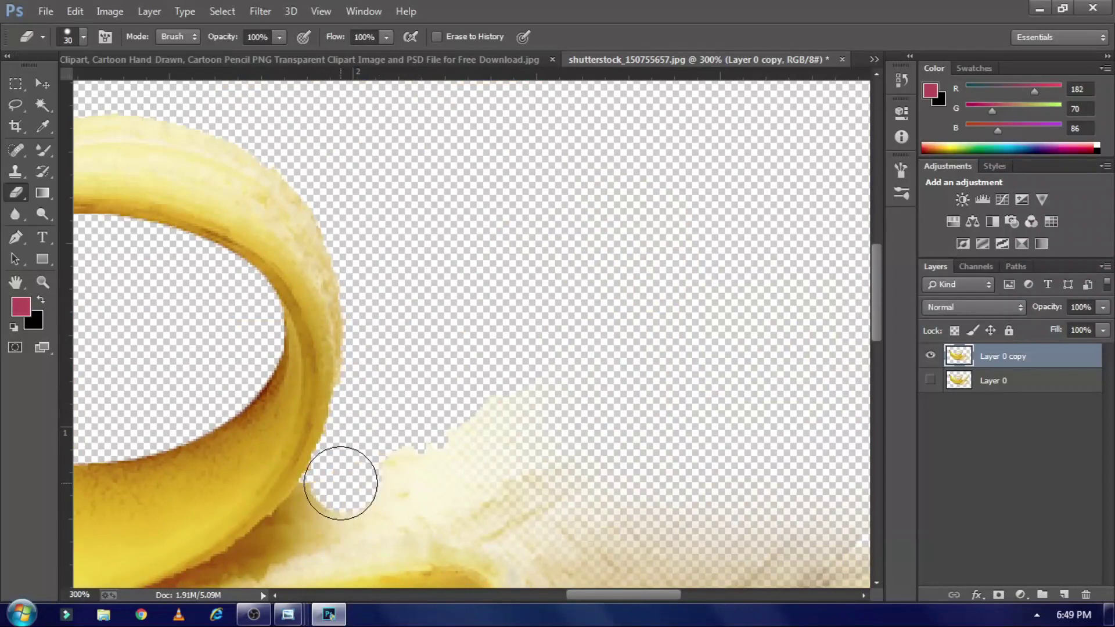
{"action": "scroll", "coordinate": [340, 483], "scroll_direction": "down", "scroll_amount": 3}
{"action": "key", "text": "bracketleft"}
{"action": "key", "text": "bracketleft"}
Step: Erase the pale flesh around the notch and along its lower edge
{"action": "mouse_move", "coordinate": [310, 350]}
{"action": "left_mouse_down"}
{"action": "mouse_move", "coordinate": [297, 361]}
{"action": "mouse_move", "coordinate": [333, 401]}
{"action": "mouse_move", "coordinate": [555, 258]}
{"action": "left_mouse_up"}
{"action": "scroll", "coordinate": [555, 258], "scroll_direction": "up", "scroll_amount": 5}
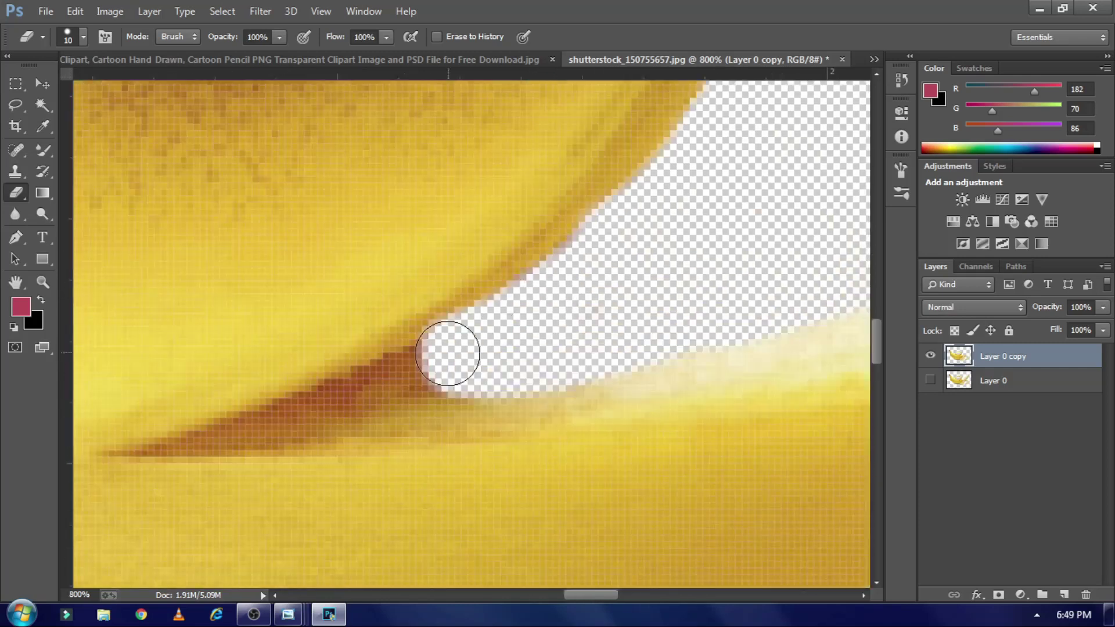
{"action": "left_click_drag", "start_coordinate": [424, 371], "coordinate": [357, 395]}
{"action": "key", "text": "bracketleft"}
{"action": "key", "text": "bracketleft"}
{"action": "key", "text": "bracketleft"}
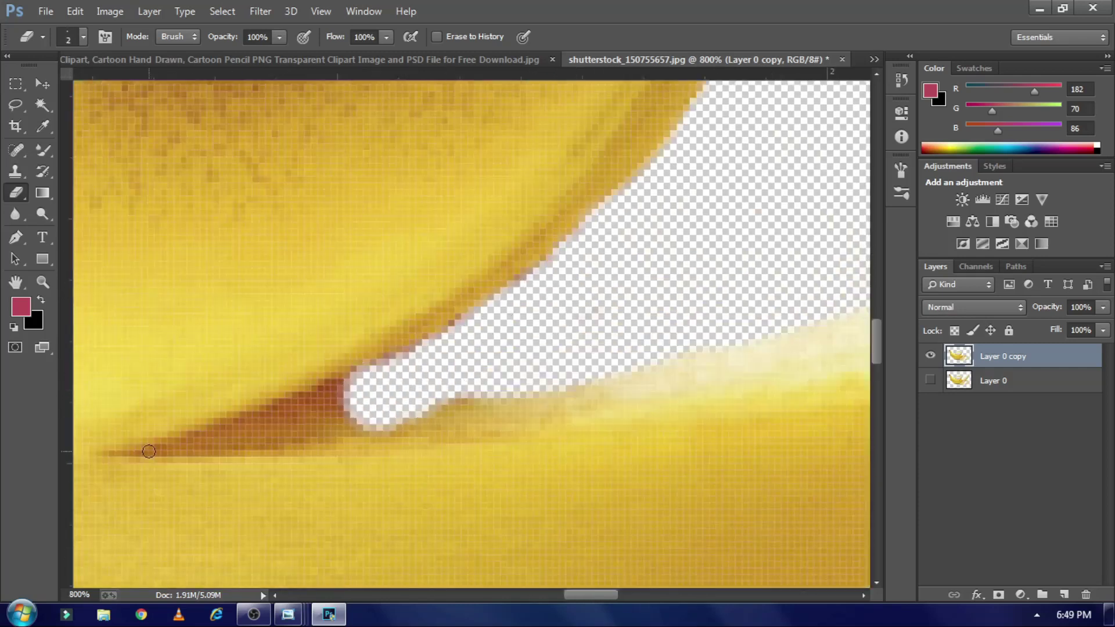
{"action": "left_click", "coordinate": [155, 453], "text": "shift"}
{"action": "mouse_move", "coordinate": [155, 454]}
{"action": "left_mouse_down"}
{"action": "mouse_move", "coordinate": [313, 448]}
{"action": "mouse_move", "coordinate": [523, 407]}
{"action": "mouse_move", "coordinate": [357, 401]}
{"action": "mouse_move", "coordinate": [372, 429]}
{"action": "left_mouse_up"}
{"action": "key", "text": "bracketright"}
{"action": "key", "text": "bracketright"}
{"action": "key", "text": "bracketright"}
{"action": "left_click_drag", "start_coordinate": [249, 436], "coordinate": [209, 448]}
Step: Erase the pale strip along the banana's upper edge, zooming out to see more
{"action": "key", "text": "bracketleft"}
{"action": "key", "text": "ctrl+minus"}
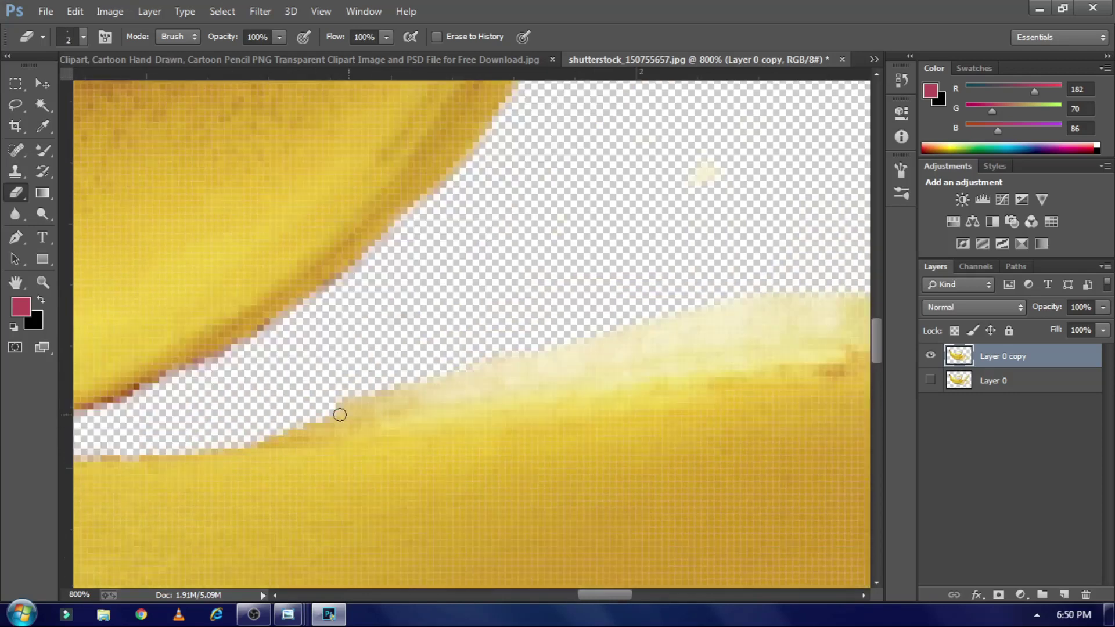
{"action": "mouse_move", "coordinate": [340, 380]}
{"action": "left_mouse_down"}
{"action": "mouse_move", "coordinate": [279, 403]}
{"action": "mouse_move", "coordinate": [515, 373]}
{"action": "mouse_move", "coordinate": [702, 316]}
{"action": "mouse_move", "coordinate": [608, 369]}
{"action": "left_mouse_up"}
{"action": "key", "text": "ctrl+minus"}
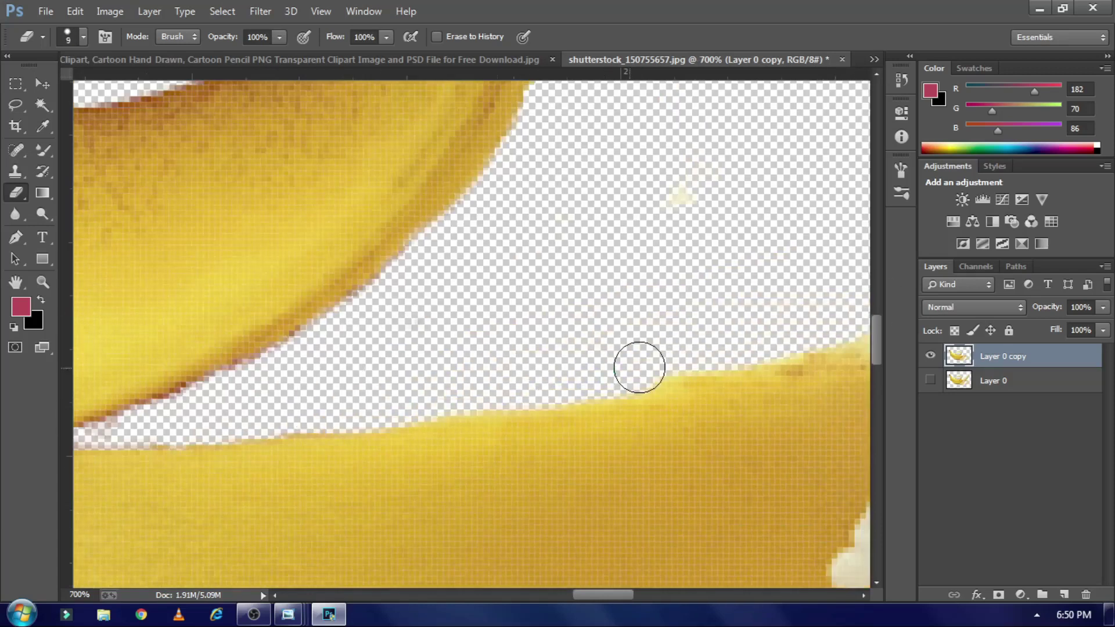
{"action": "key", "text": "ctrl+minus"}
{"action": "key", "text": "ctrl+minus"}
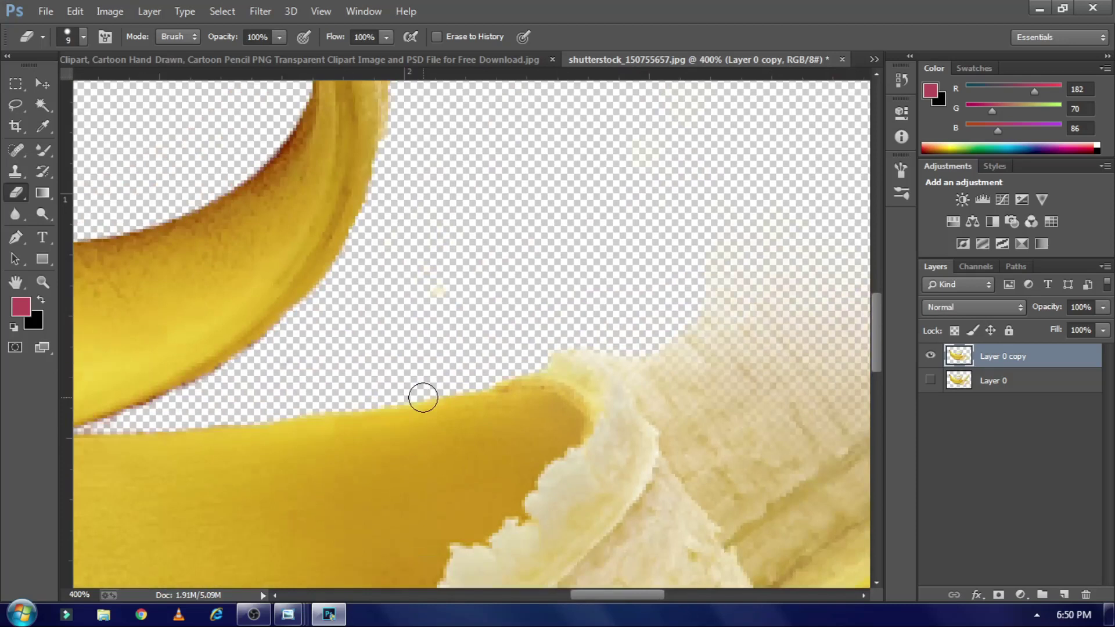
{"action": "key", "text": "ctrl+minus"}
{"action": "mouse_move", "coordinate": [505, 457]}
{"action": "left_mouse_down"}
{"action": "mouse_move", "coordinate": [510, 477]}
{"action": "mouse_move", "coordinate": [587, 490]}
{"action": "mouse_move", "coordinate": [792, 359]}
{"action": "left_mouse_up"}
Step: With a 35 px eraser, erase the pale flesh chunks at the peel's lower right
{"action": "key", "text": "bracketright"}
{"action": "key", "text": "bracketright"}
{"action": "key", "text": "bracketright"}
{"action": "mouse_move", "coordinate": [862, 357]}
{"action": "left_mouse_down"}
{"action": "mouse_move", "coordinate": [552, 460]}
{"action": "mouse_move", "coordinate": [528, 315]}
{"action": "left_mouse_up"}
{"action": "scroll", "coordinate": [528, 314], "scroll_direction": "right", "scroll_amount": 5}
{"action": "scroll", "coordinate": [535, 273], "scroll_direction": "down", "scroll_amount": 2}
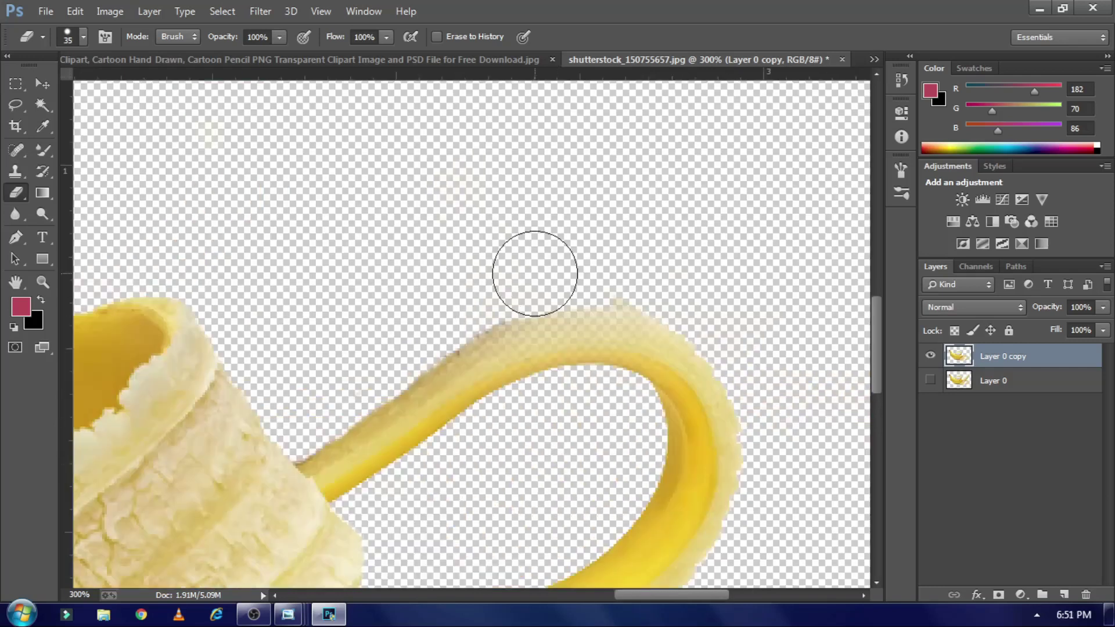
{"action": "scroll", "coordinate": [442, 418], "scroll_direction": "down", "scroll_amount": 5}
{"action": "left_click_drag", "start_coordinate": [685, 456], "coordinate": [781, 233]}
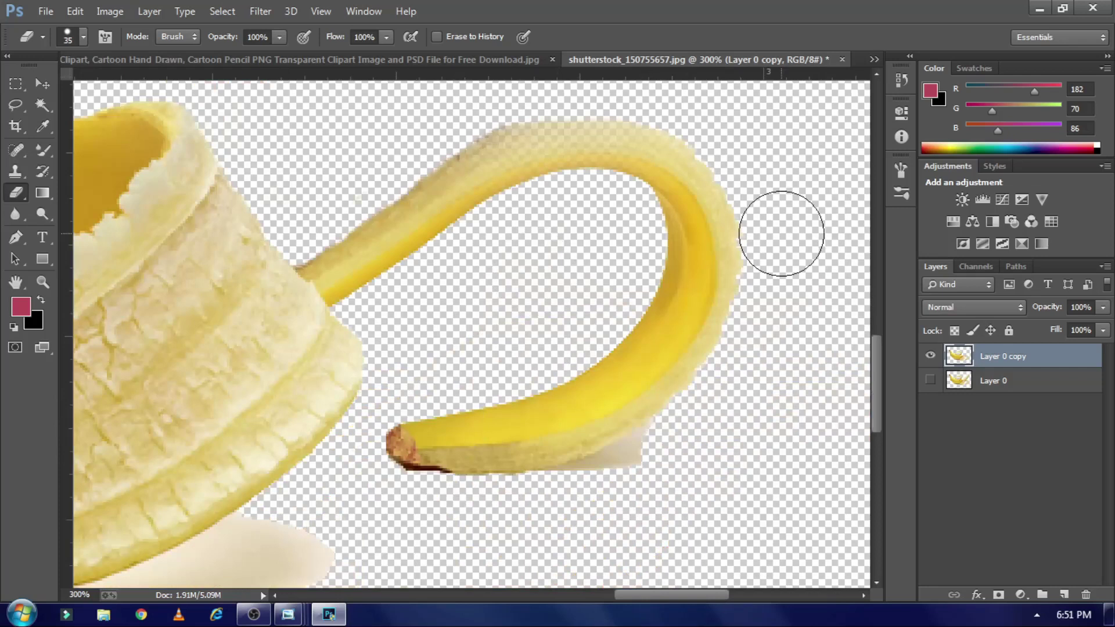
{"action": "left_click_drag", "start_coordinate": [655, 470], "coordinate": [510, 517]}
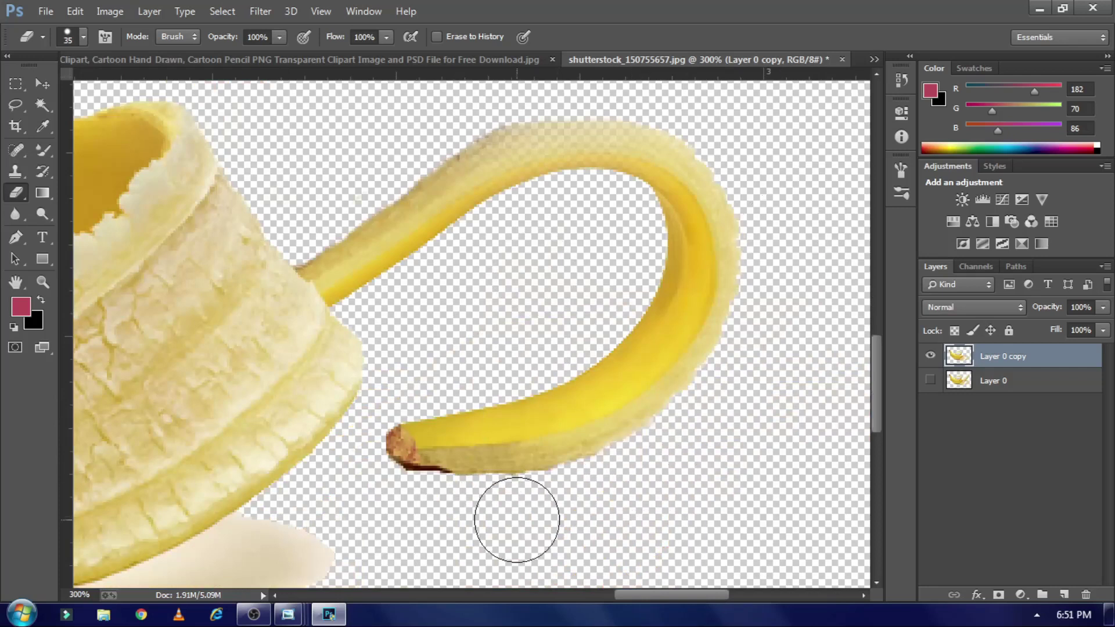
Step: Erase the pale flesh under the lower peel edge and a large flesh blob
{"action": "scroll", "coordinate": [622, 517], "scroll_direction": "down", "scroll_amount": 2}
{"action": "scroll", "coordinate": [588, 418], "scroll_direction": "left", "scroll_amount": 5}
{"action": "mouse_move", "coordinate": [588, 419]}
{"action": "left_mouse_down"}
{"action": "mouse_move", "coordinate": [552, 385]}
{"action": "mouse_move", "coordinate": [312, 467]}
{"action": "left_mouse_up"}
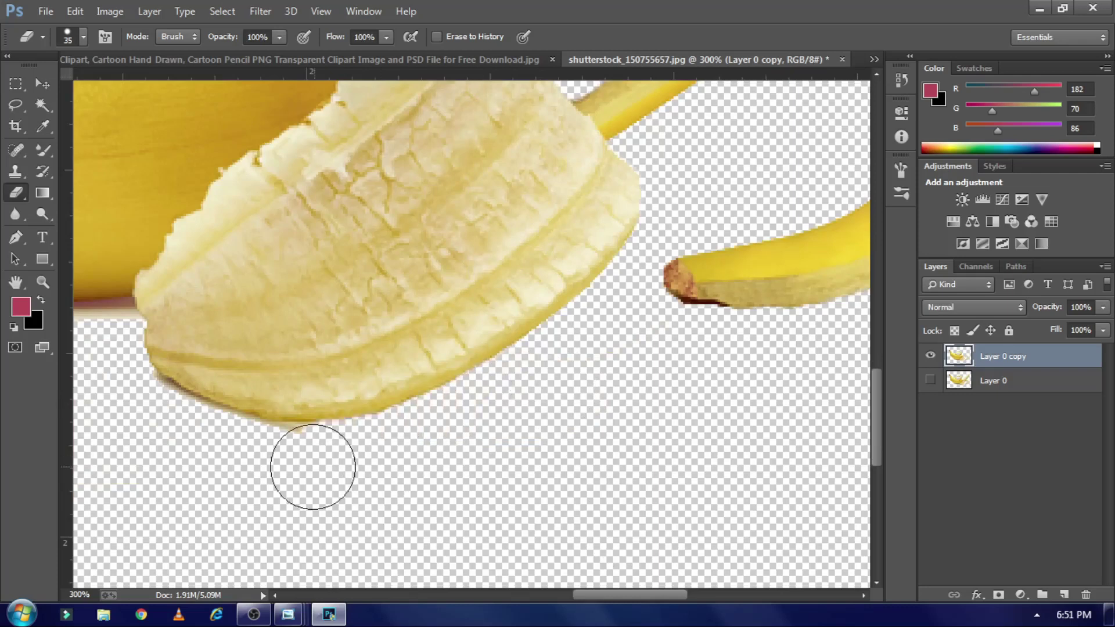
{"action": "scroll", "coordinate": [311, 406], "scroll_direction": "left", "scroll_amount": 3}
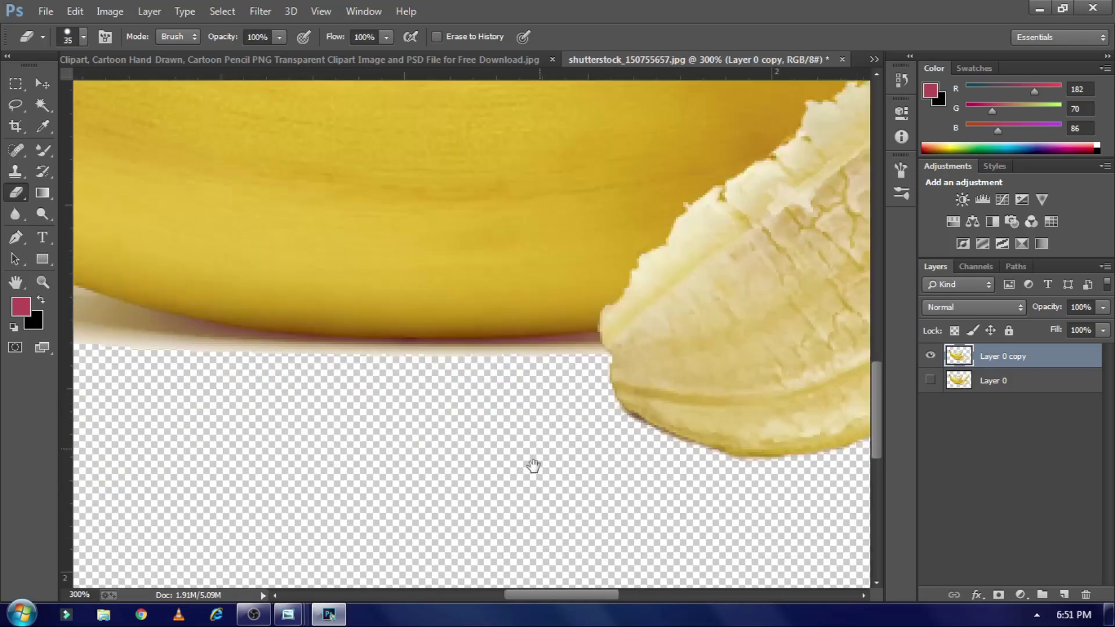
{"action": "scroll", "coordinate": [531, 465], "scroll_direction": "left", "scroll_amount": 4}
{"action": "left_click_drag", "start_coordinate": [568, 376], "coordinate": [591, 380]}
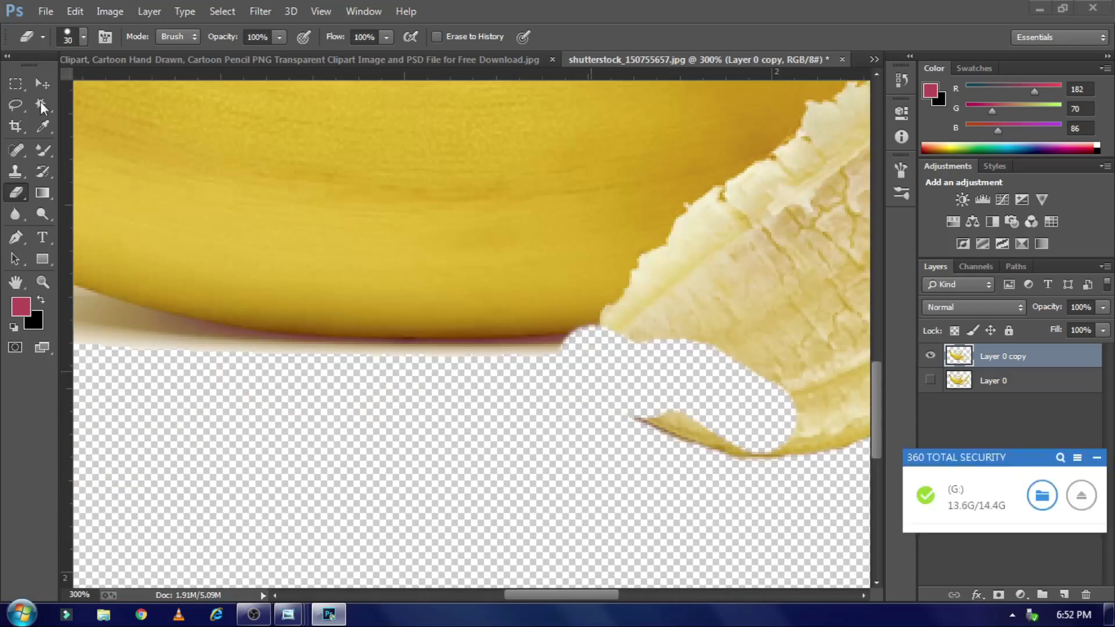
Step: Undo the wrong eraser stroke and erase the pale band under the banana with a smaller eraser
{"action": "key", "text": "ctrl+z"}
{"action": "left_click", "coordinate": [569, 372]}
{"action": "key", "text": "bracketleft"}
{"action": "key", "text": "bracketleft"}
{"action": "left_click_drag", "start_coordinate": [579, 343], "coordinate": [515, 351]}
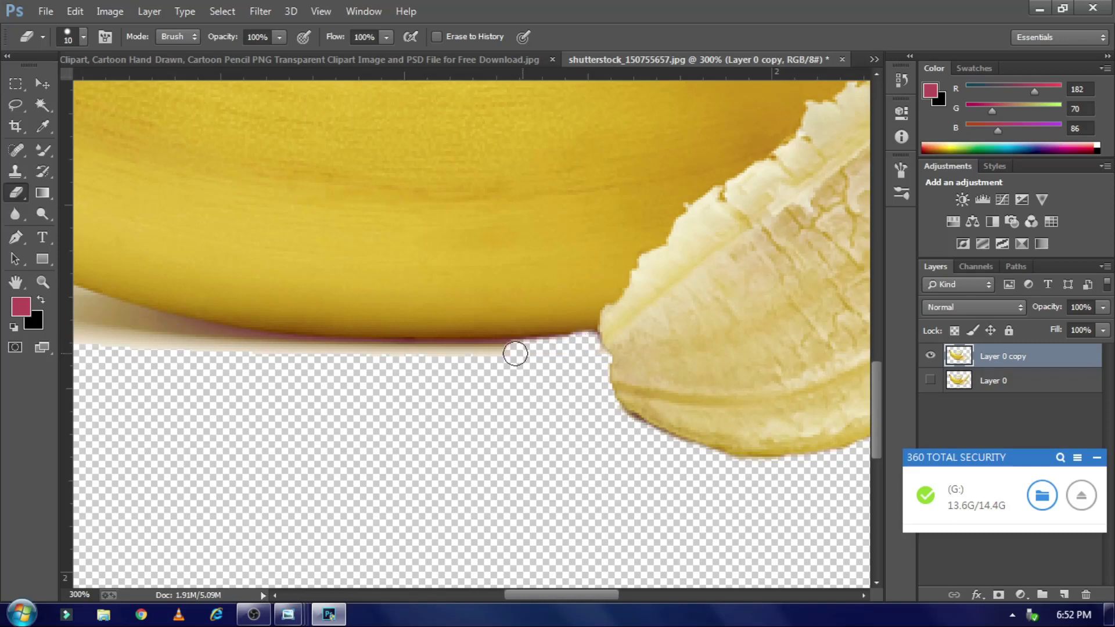
{"action": "scroll", "coordinate": [550, 378], "scroll_direction": "left", "scroll_amount": 2}
{"action": "left_click_drag", "start_coordinate": [593, 353], "coordinate": [374, 355]}
Step: Erase the remaining pale band along the lower edge, then fit the whole image on screen
{"action": "scroll", "coordinate": [207, 312], "scroll_direction": "left", "scroll_amount": 2}
{"action": "scroll", "coordinate": [207, 311], "scroll_direction": "up", "scroll_amount": 1}
{"action": "left_click_drag", "start_coordinate": [207, 311], "coordinate": [349, 357]}
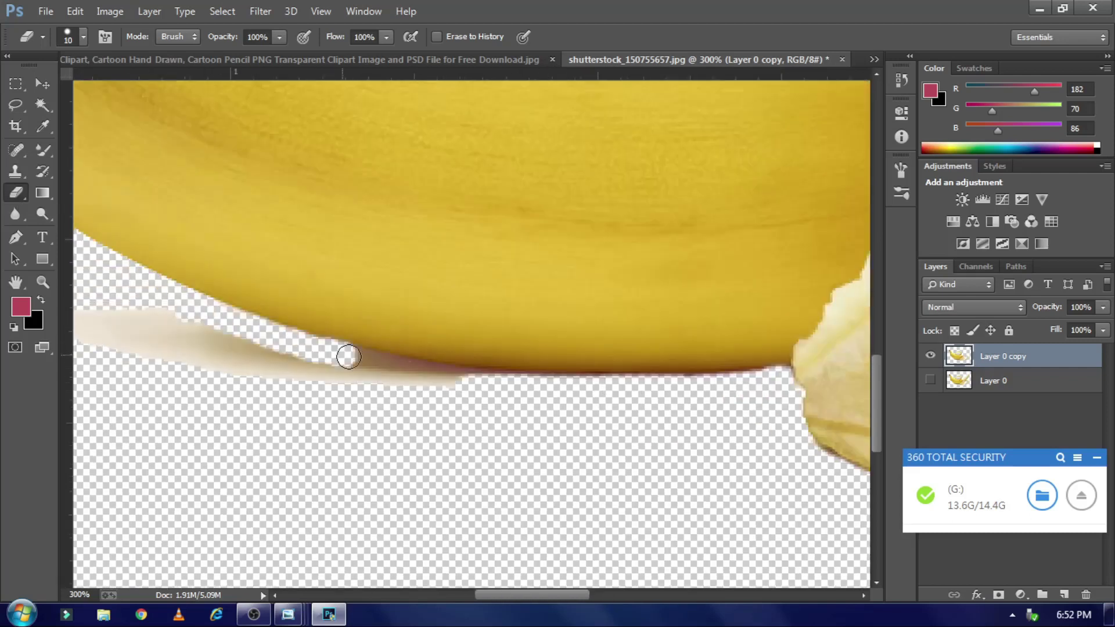
{"action": "key", "text": "ctrl+z"}
{"action": "mouse_move", "coordinate": [277, 353]}
{"action": "left_mouse_down"}
{"action": "mouse_move", "coordinate": [291, 341]}
{"action": "mouse_move", "coordinate": [505, 386]}
{"action": "left_mouse_up"}
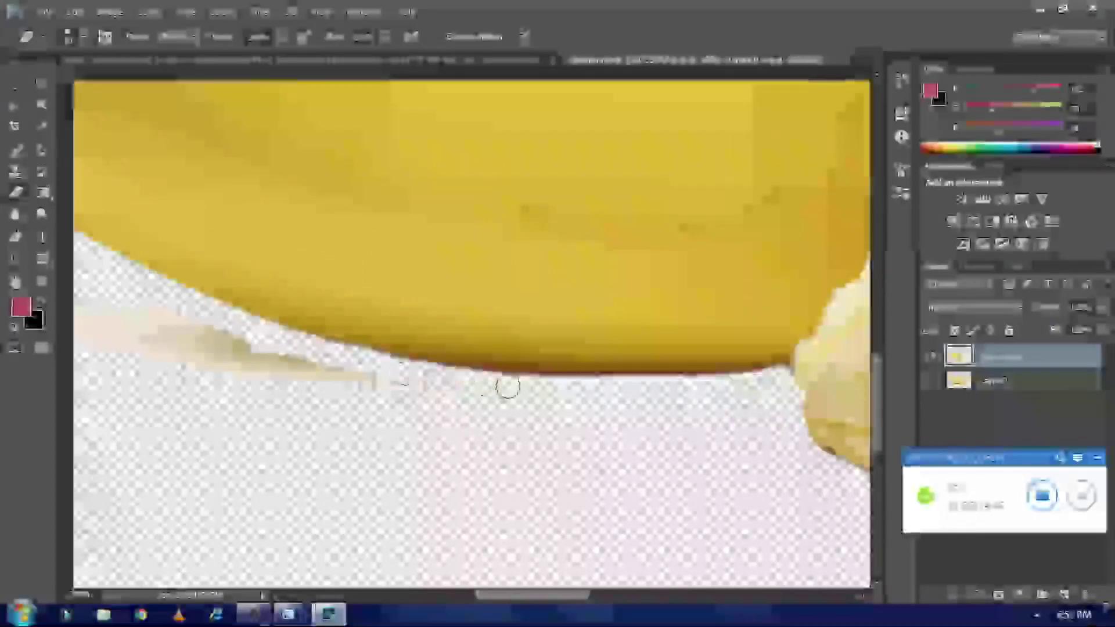
{"action": "scroll", "coordinate": [236, 393], "scroll_direction": "up", "scroll_amount": 2}
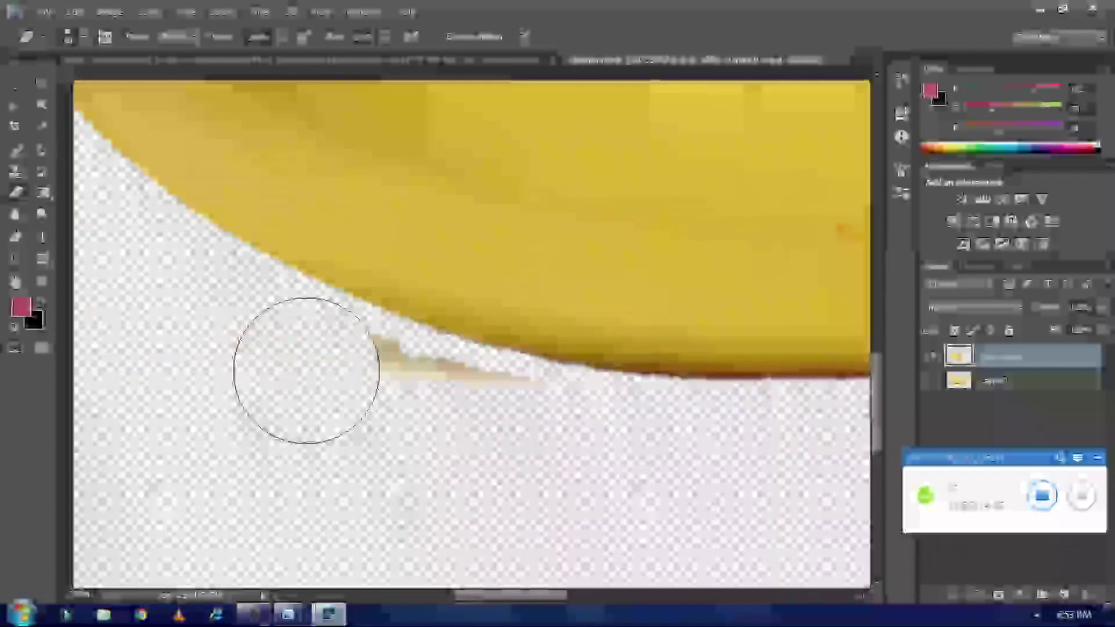
{"action": "key", "text": "ctrl+0"}
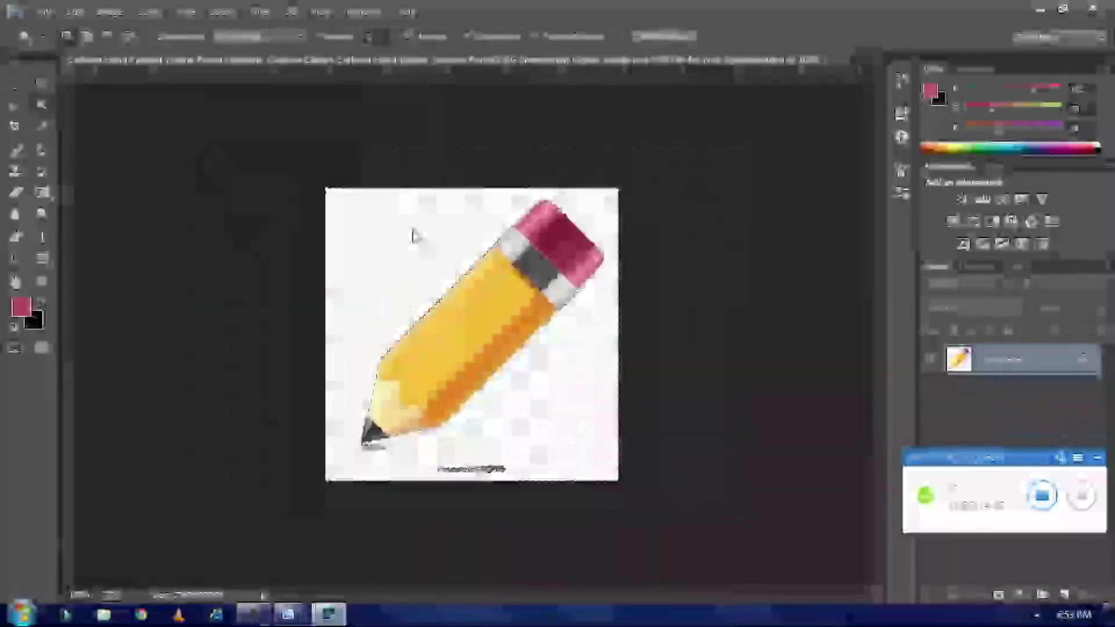
Step: Bring the pencil image into the composite and rotate it to lie across the banana
{"action": "key", "text": "e"}
{"action": "scroll", "coordinate": [438, 385], "scroll_direction": "up", "scroll_amount": 3}
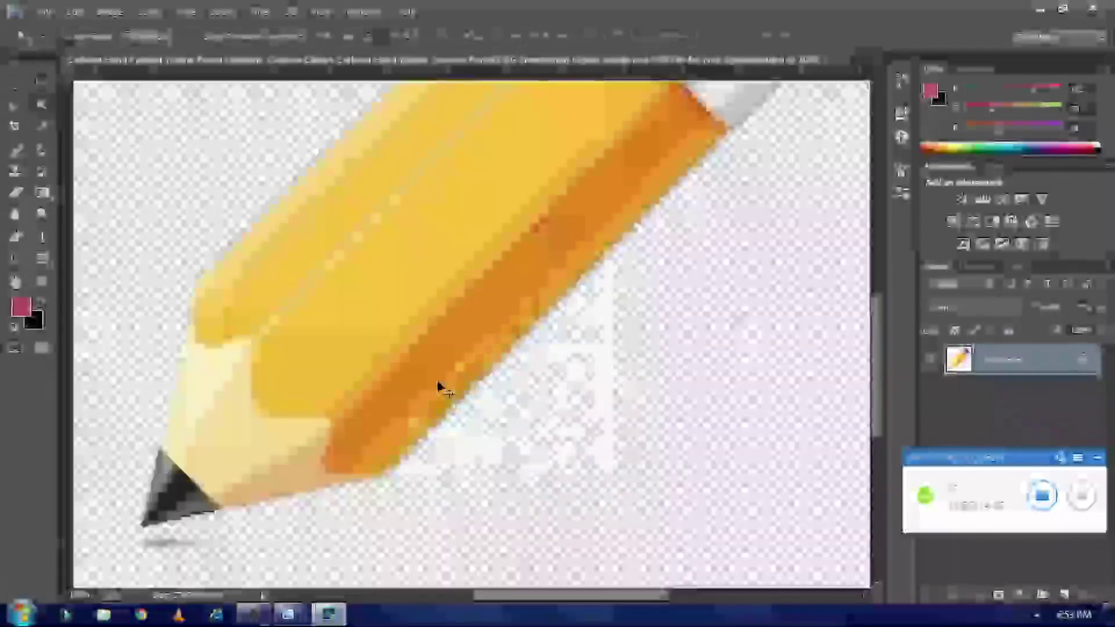
{"action": "key", "text": "ctrl+o"}
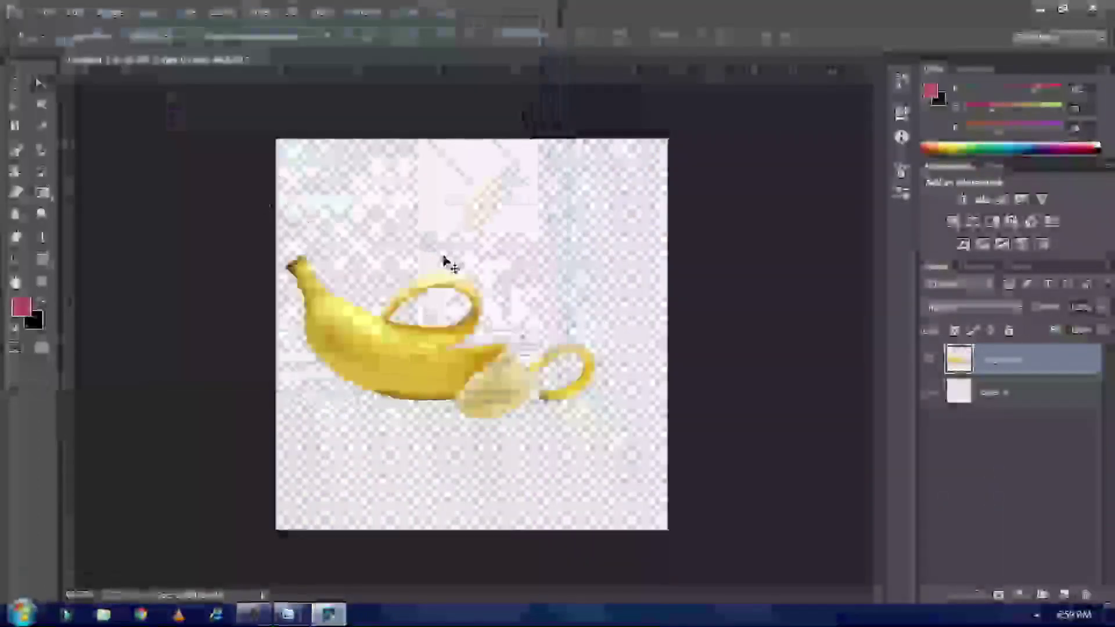
{"action": "left_click_drag", "start_coordinate": [480, 299], "coordinate": [482, 302]}
{"action": "key", "text": "ctrl+t"}
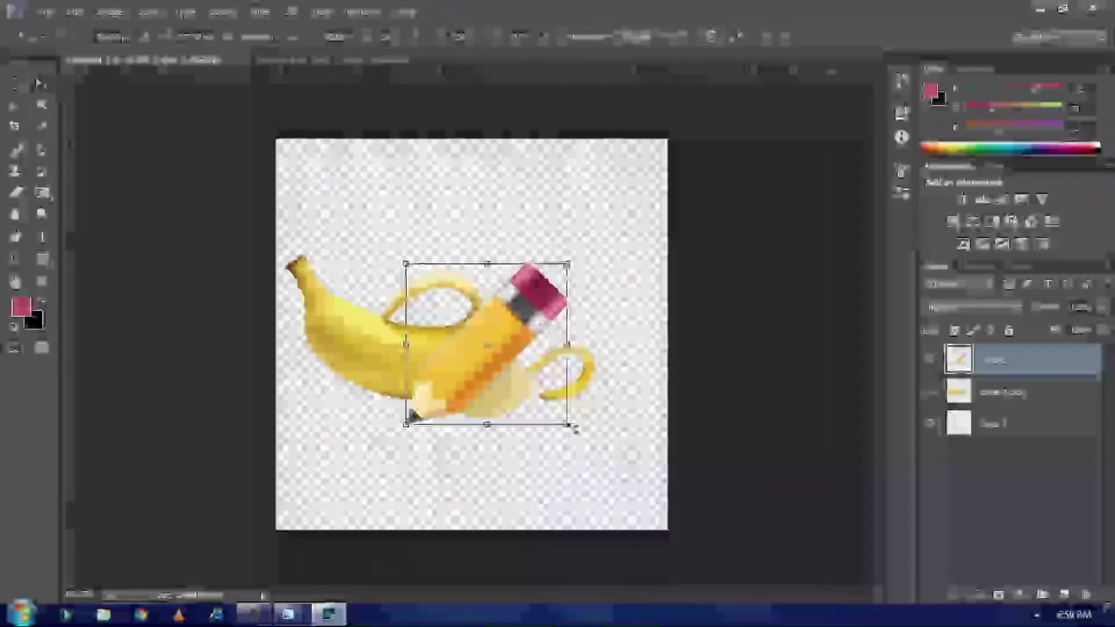
{"action": "left_click_drag", "start_coordinate": [570, 441], "coordinate": [472, 370]}
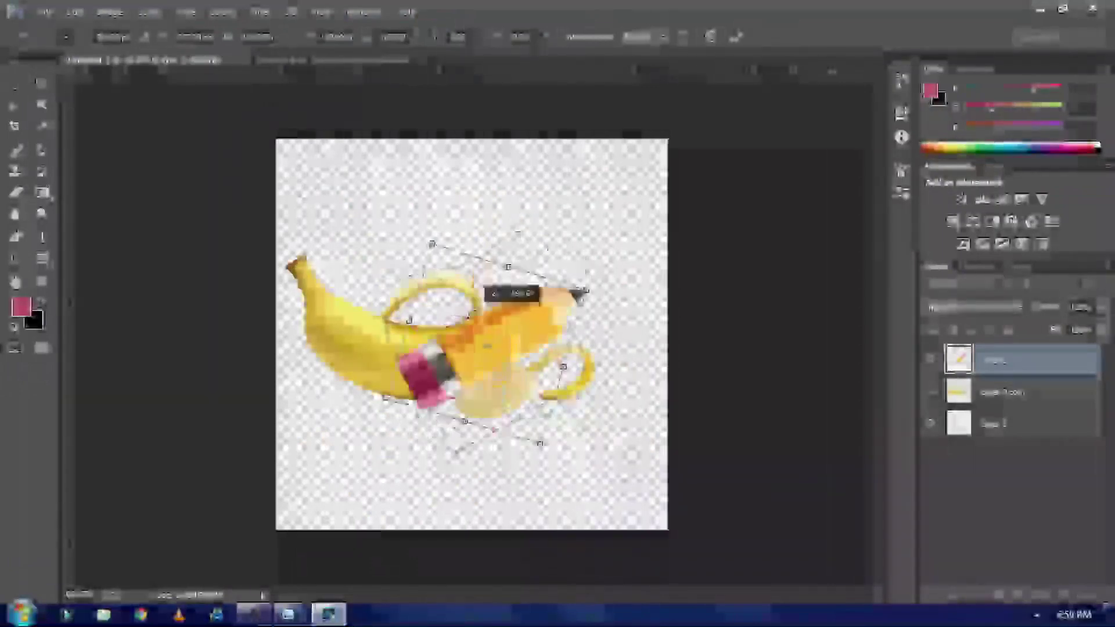
Step: Try warping the pencil along the banana, then undo the warp
{"action": "left_click", "coordinate": [710, 36]}
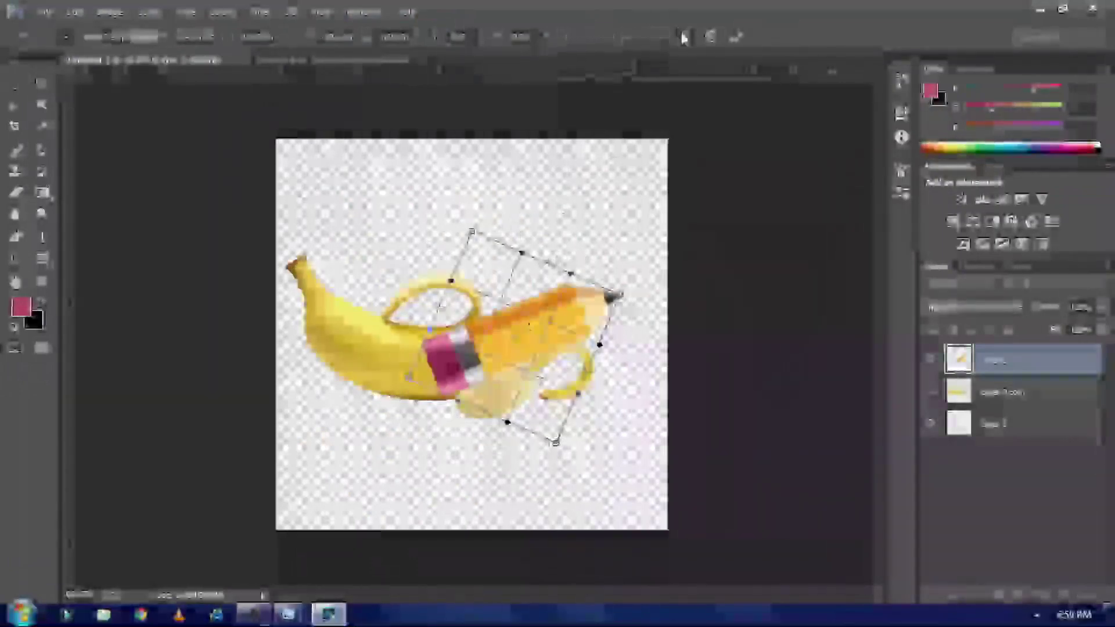
{"action": "left_click_drag", "start_coordinate": [476, 254], "coordinate": [478, 262]}
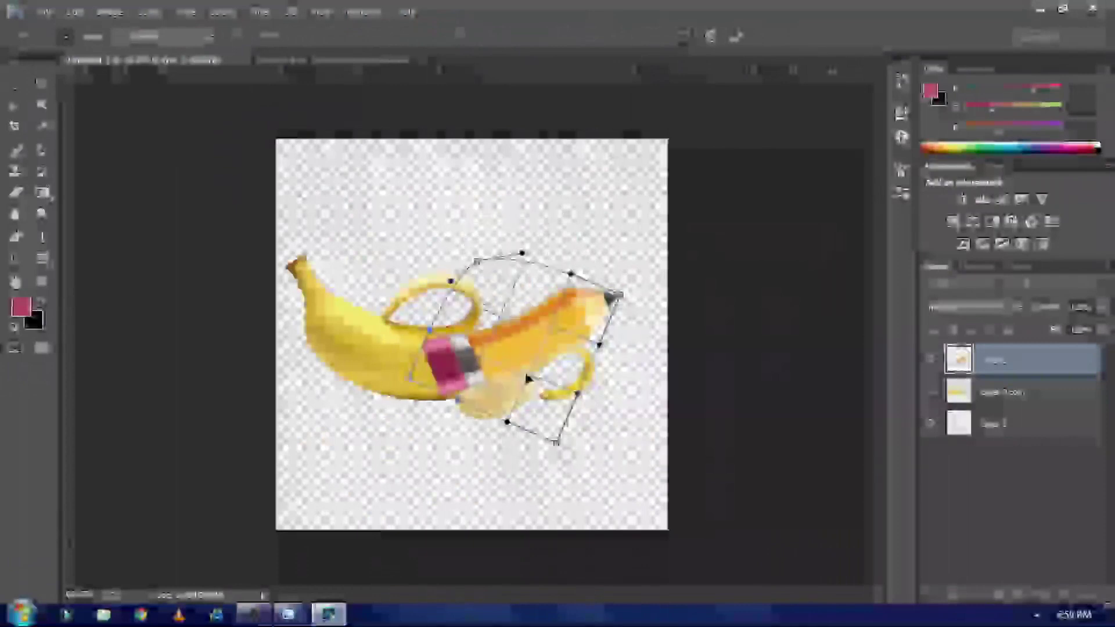
{"action": "mouse_move", "coordinate": [617, 296]}
{"action": "left_mouse_down"}
{"action": "mouse_move", "coordinate": [619, 283]}
{"action": "mouse_move", "coordinate": [571, 285]}
{"action": "left_mouse_up"}
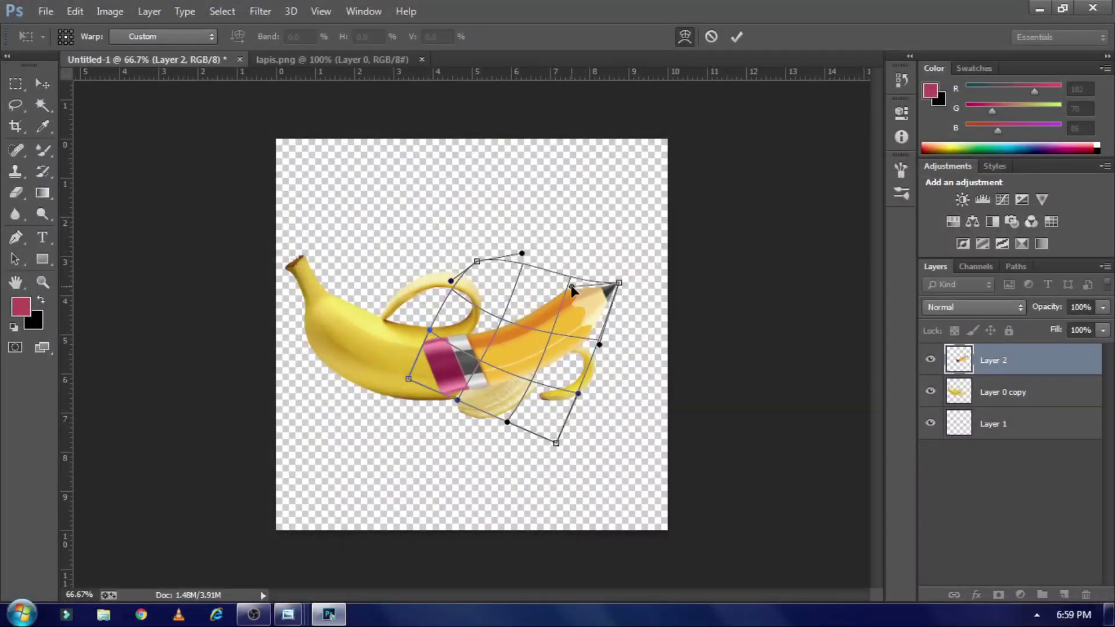
{"action": "left_click_drag", "start_coordinate": [408, 381], "coordinate": [406, 366]}
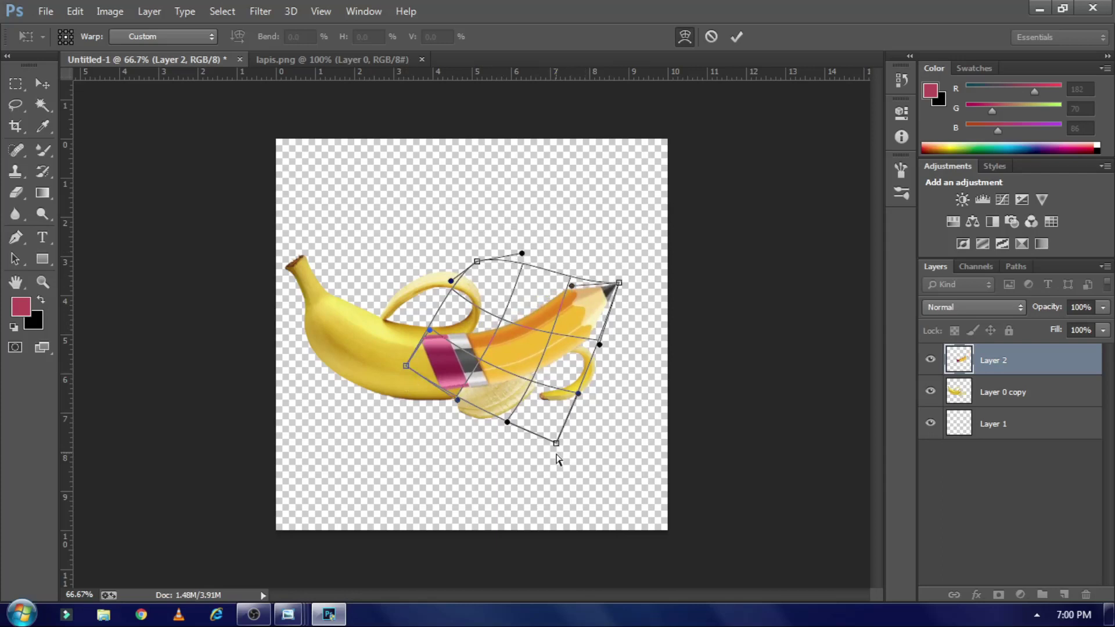
{"action": "left_click_drag", "start_coordinate": [600, 344], "coordinate": [620, 346]}
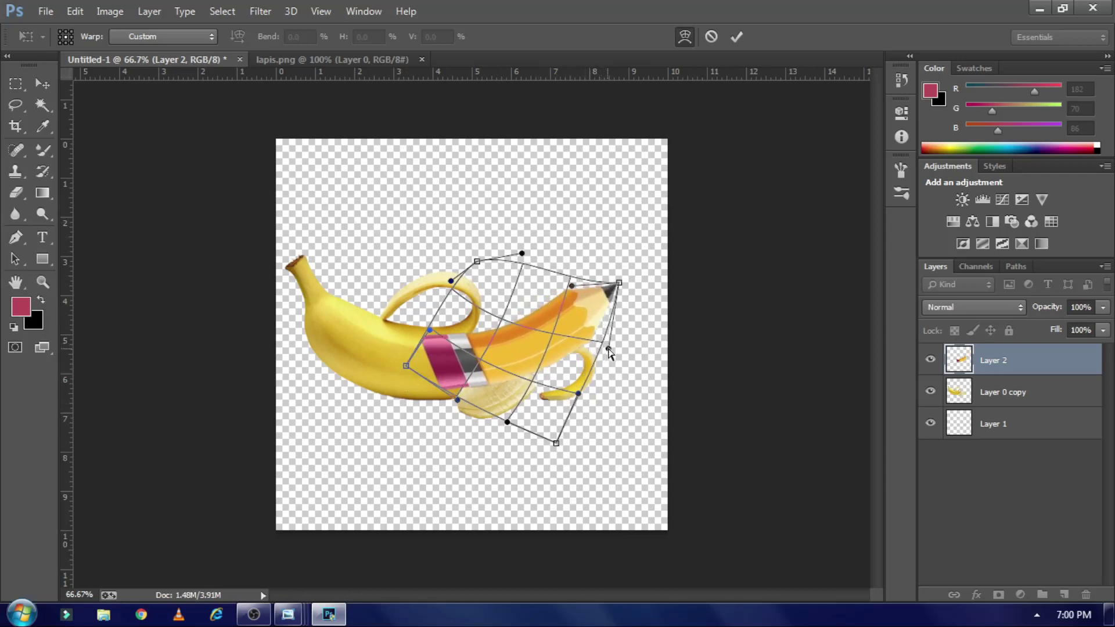
{"action": "key", "text": "v"}
{"action": "key", "text": "Return"}
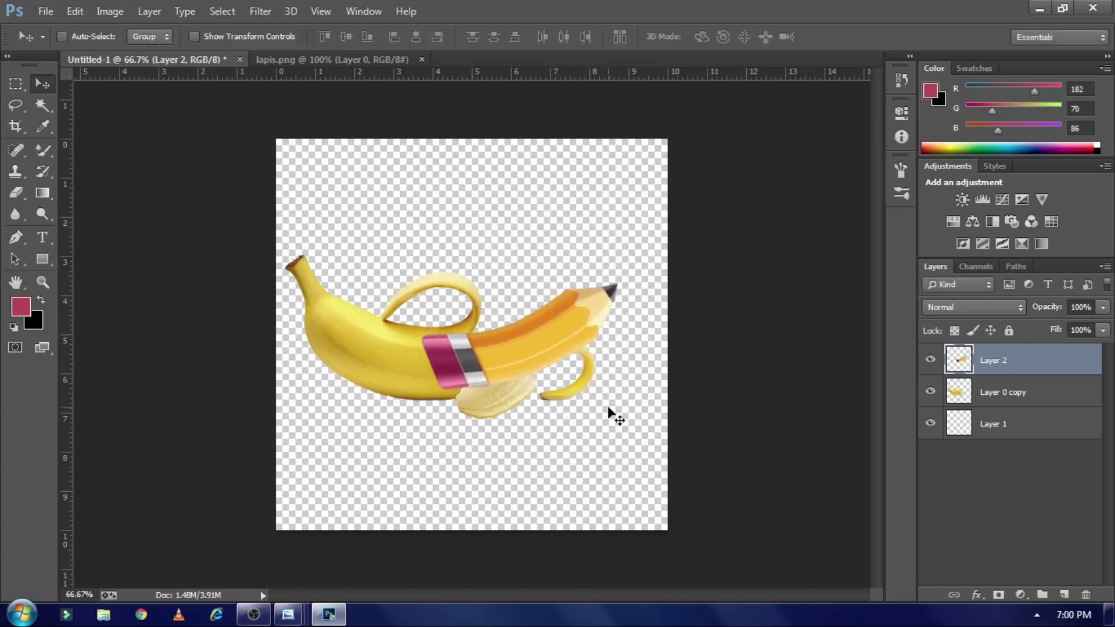
{"action": "left_click_drag", "start_coordinate": [608, 405], "coordinate": [586, 401]}
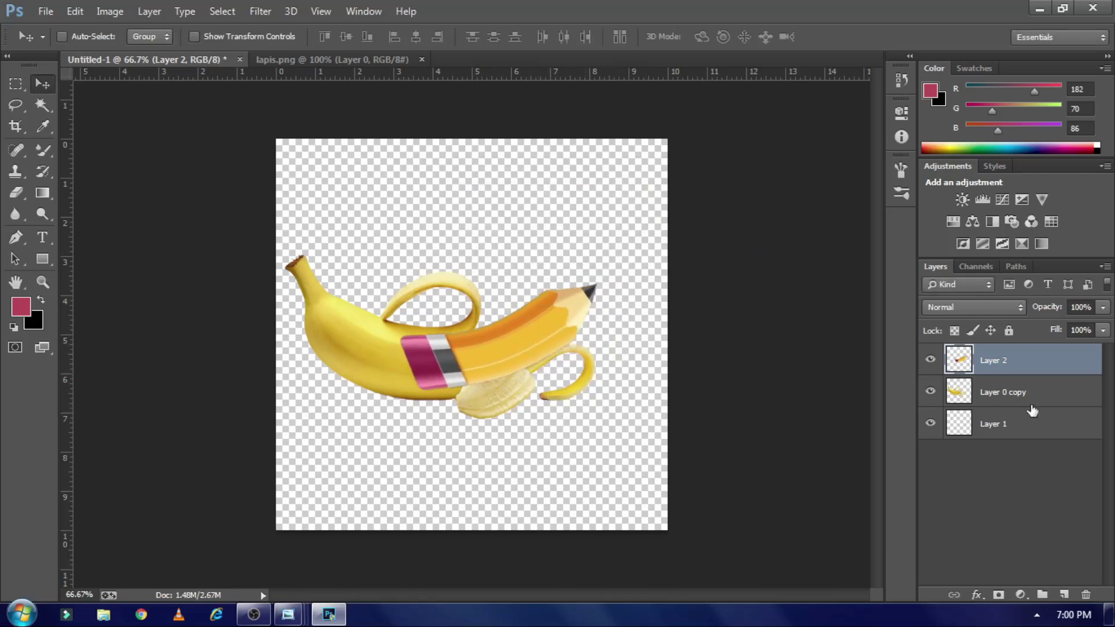
{"action": "key", "text": "ctrl+alt+z"}
{"action": "key", "text": "ctrl+alt+z"}
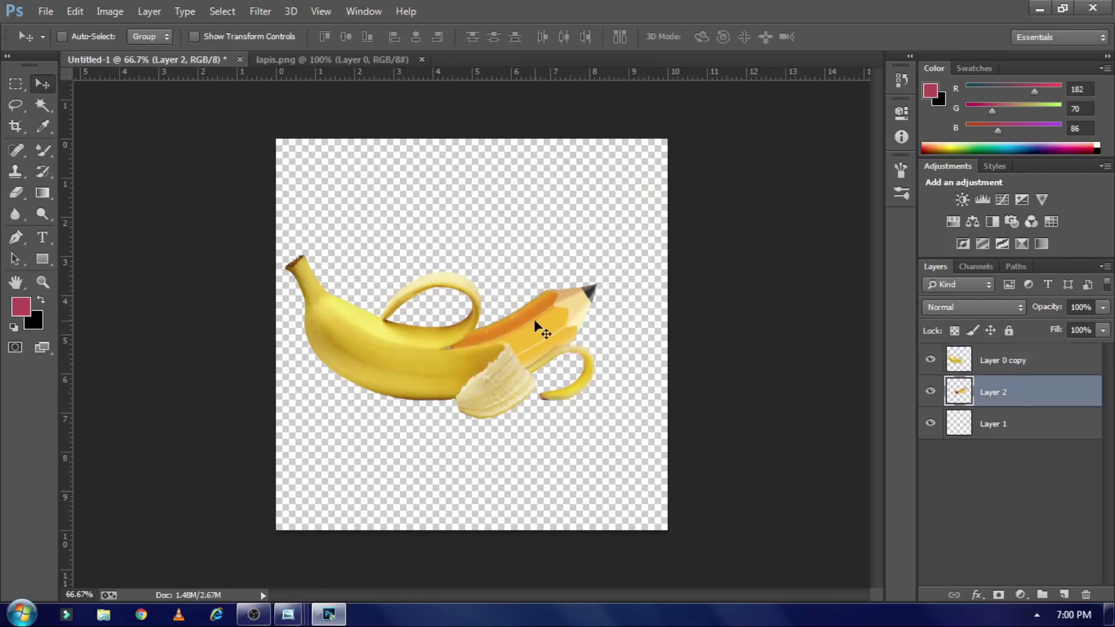
Step: Warp the pencil again, bending its tip up and body down along the banana
{"action": "key", "text": "ctrl+t"}
{"action": "left_click_drag", "start_coordinate": [459, 370], "coordinate": [465, 379]}
{"action": "left_click", "coordinate": [685, 37]}
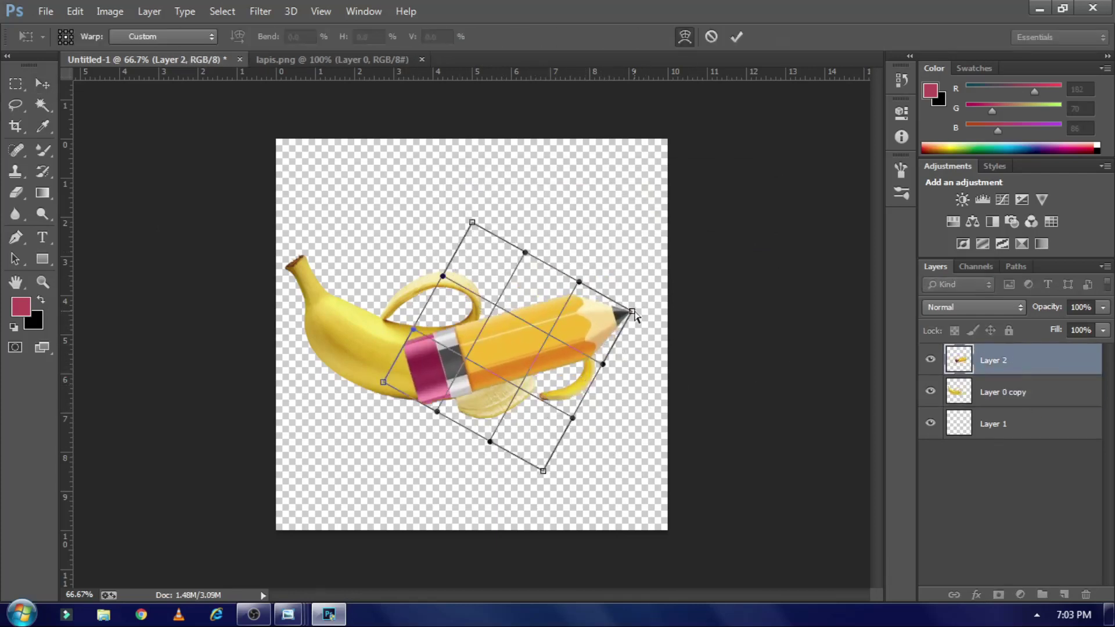
{"action": "left_click_drag", "start_coordinate": [633, 312], "coordinate": [609, 250]}
{"action": "left_click_drag", "start_coordinate": [535, 308], "coordinate": [539, 332]}
{"action": "left_click_drag", "start_coordinate": [603, 365], "coordinate": [634, 353]}
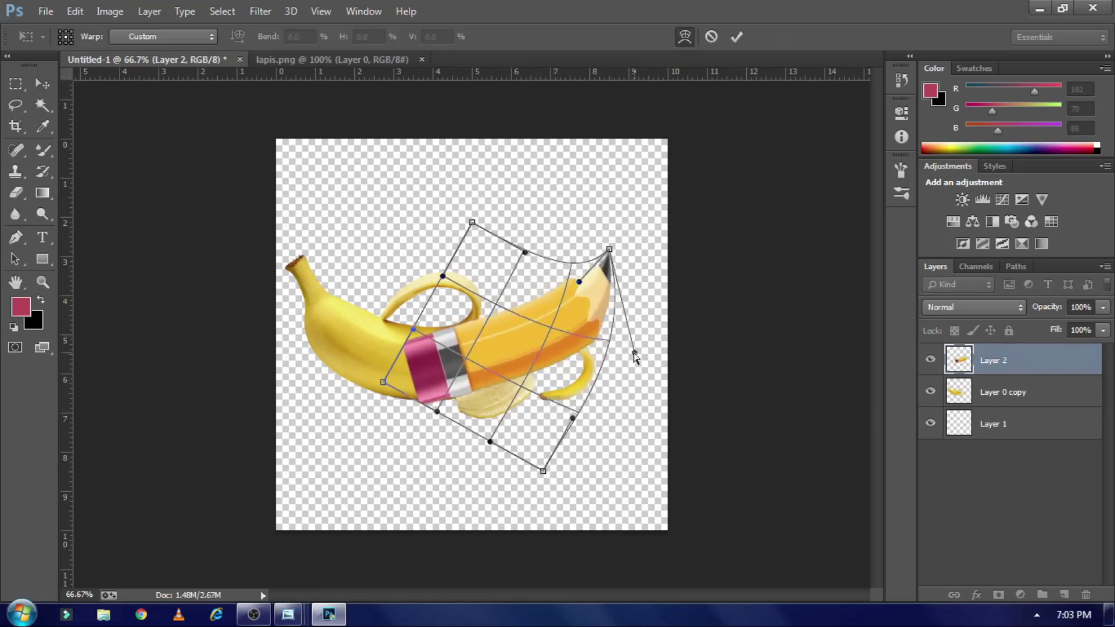
{"action": "left_click_drag", "start_coordinate": [496, 304], "coordinate": [494, 295]}
{"action": "left_click_drag", "start_coordinate": [521, 395], "coordinate": [517, 388]}
Step: Refine the pencil warp's ends and right side, then commit the warp
{"action": "left_click_drag", "start_coordinate": [383, 382], "coordinate": [381, 363]}
{"action": "mouse_move", "coordinate": [631, 350]}
{"action": "left_mouse_down"}
{"action": "mouse_move", "coordinate": [665, 336]}
{"action": "mouse_move", "coordinate": [657, 344]}
{"action": "left_mouse_up"}
{"action": "left_click_drag", "start_coordinate": [577, 283], "coordinate": [567, 284]}
{"action": "left_click_drag", "start_coordinate": [543, 470], "coordinate": [551, 471]}
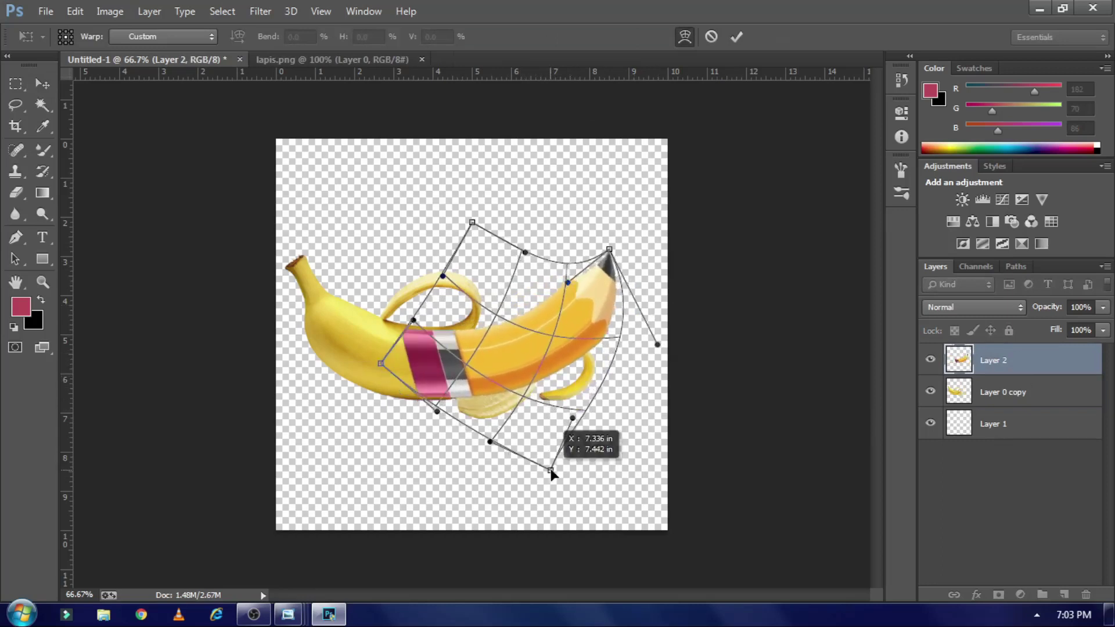
{"action": "left_click_drag", "start_coordinate": [519, 392], "coordinate": [527, 410]}
{"action": "left_click", "coordinate": [42, 84]}
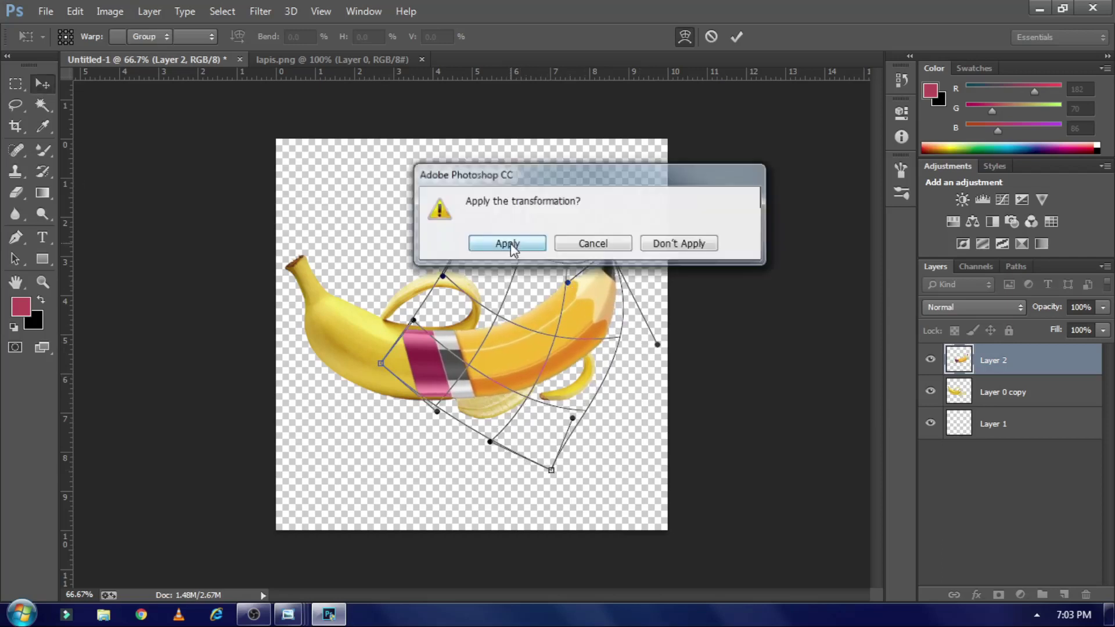
{"action": "left_click", "coordinate": [508, 242]}
Step: Rotate the pencil slightly, move Layer 0 copy above Layer 2, and zoom to 200%
{"action": "key", "text": "ctrl+t"}
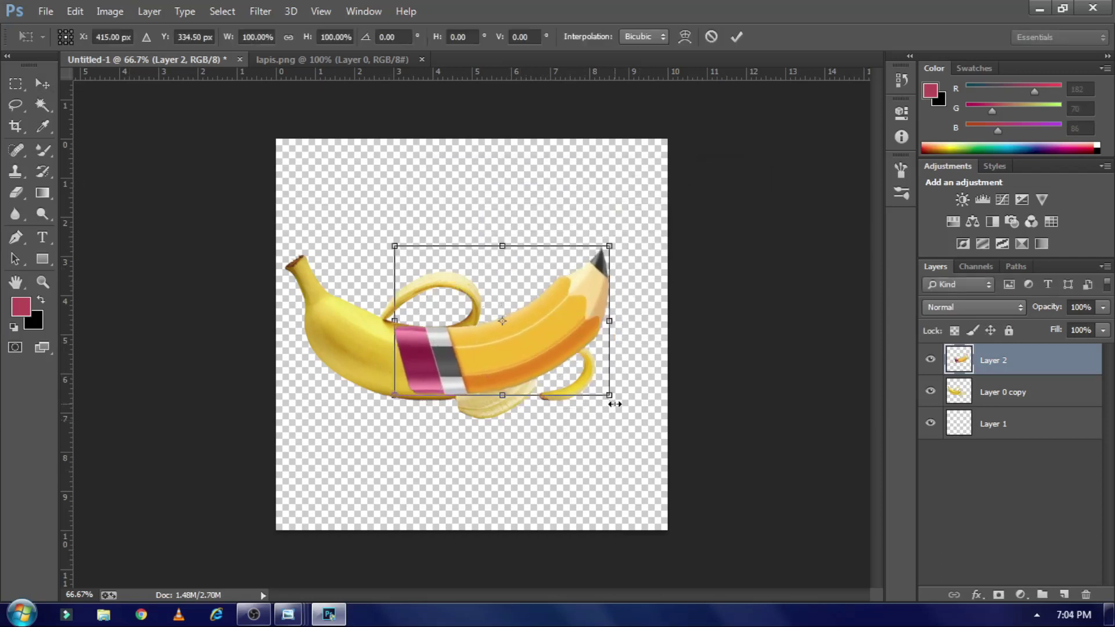
{"action": "left_click_drag", "start_coordinate": [615, 405], "coordinate": [622, 397]}
{"action": "double_click", "coordinate": [486, 362]}
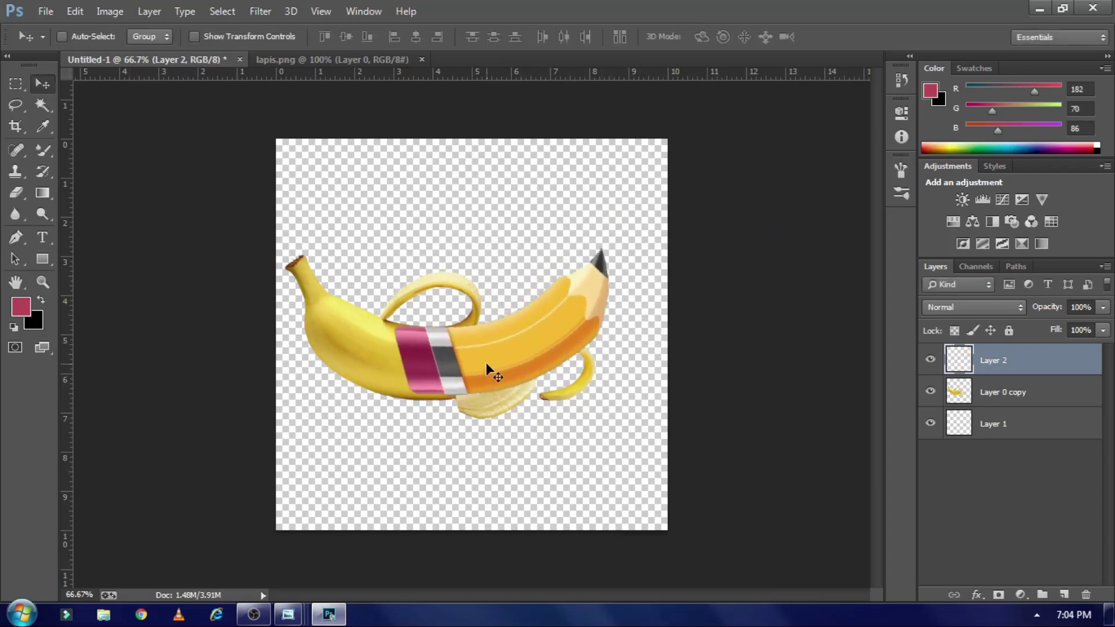
{"action": "key", "text": "alt+bracketleft"}
{"action": "key", "text": "ctrl+bracketright"}
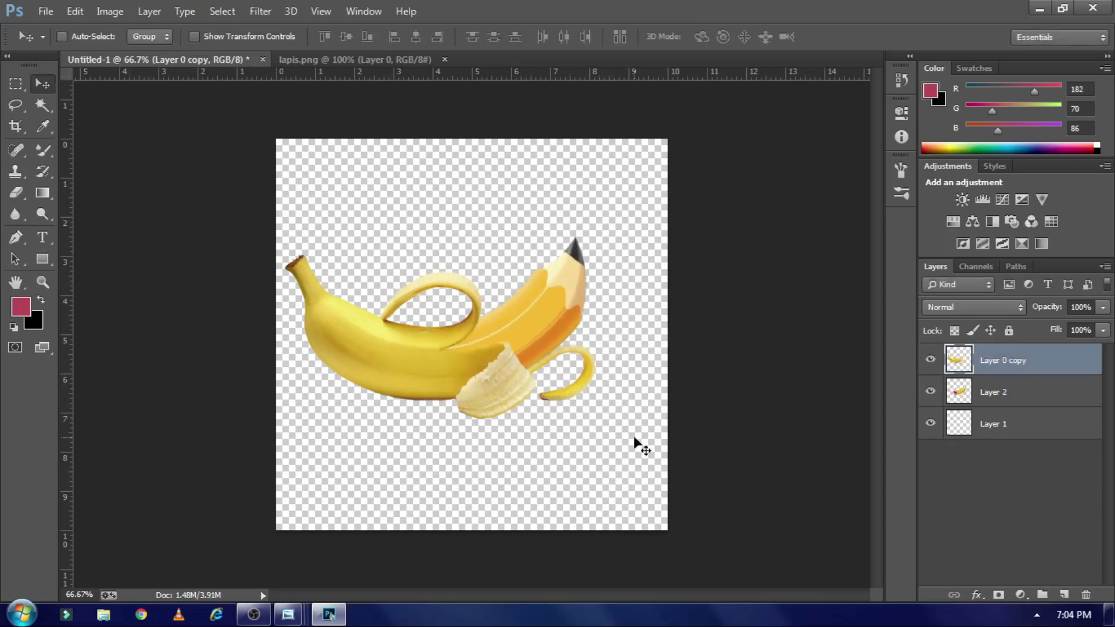
{"action": "key", "text": "ctrl+plus"}
{"action": "key", "text": "ctrl+plus"}
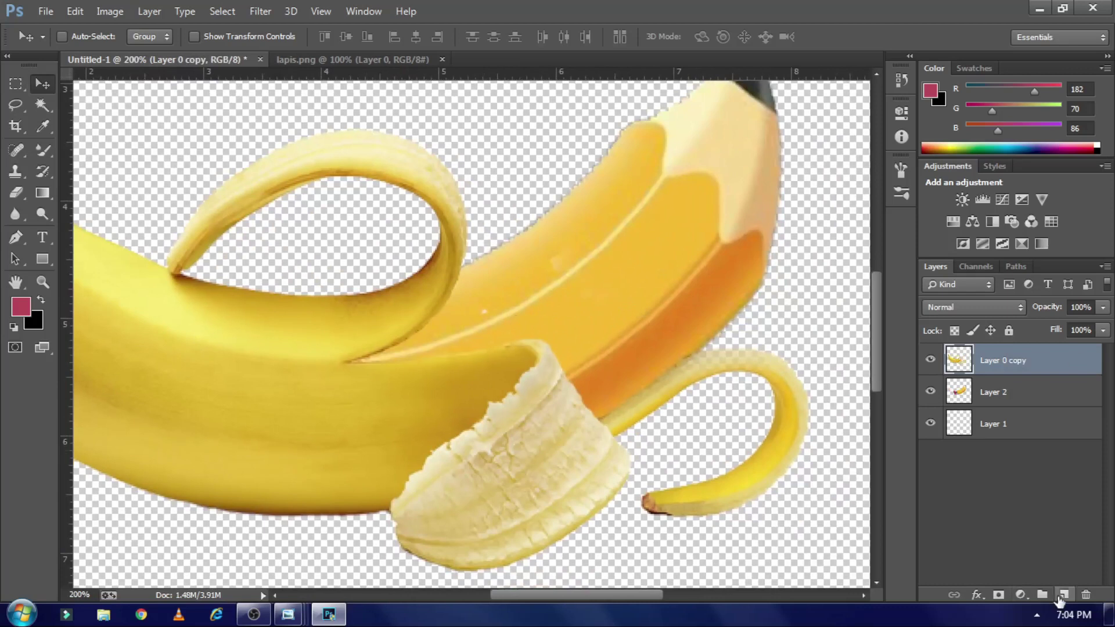
Step: Add empty Layer 3 and begin a Pen path along the peel edge
{"action": "left_click", "coordinate": [1064, 595]}
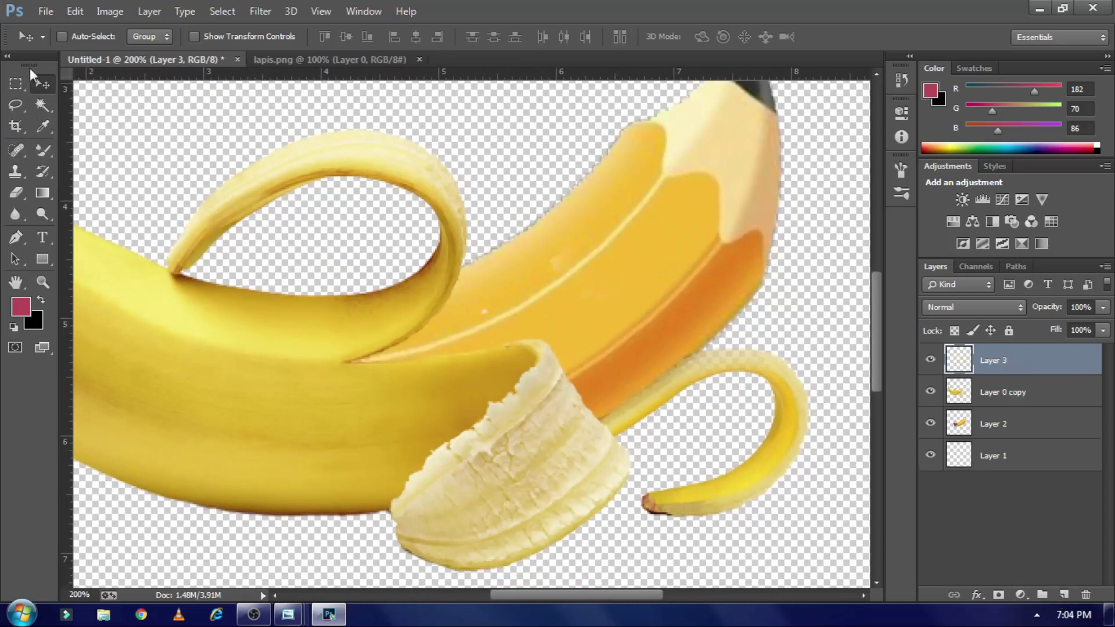
{"action": "left_click", "coordinate": [16, 237]}
{"action": "left_click", "coordinate": [465, 248]}
{"action": "left_click_drag", "start_coordinate": [351, 364], "coordinate": [237, 385]}
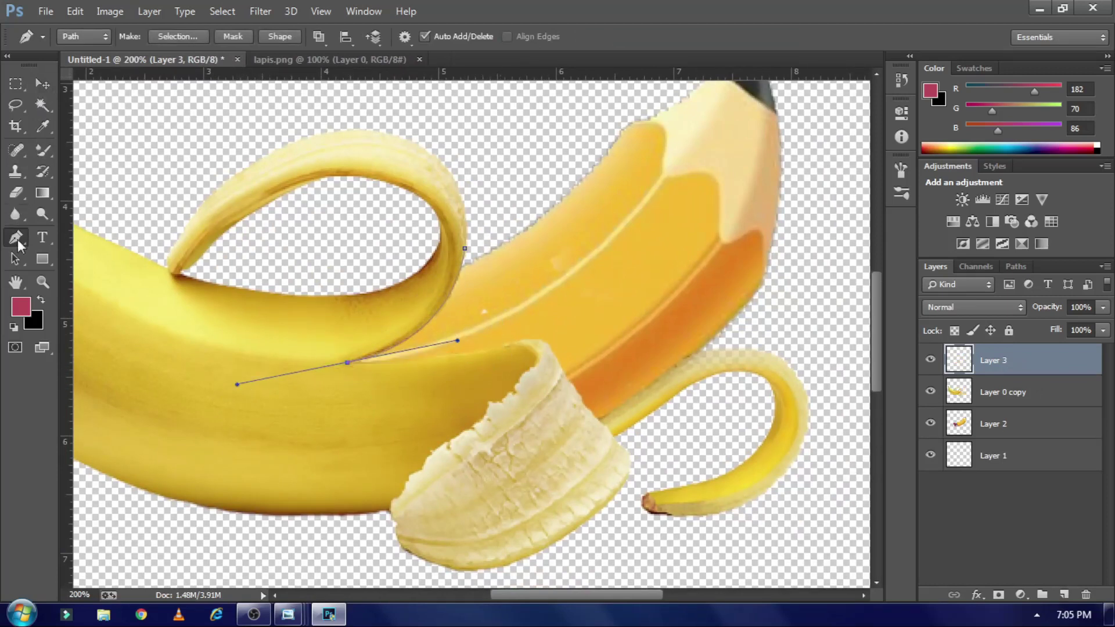
{"action": "right_click", "coordinate": [15, 237]}
{"action": "left_click", "coordinate": [64, 268]}
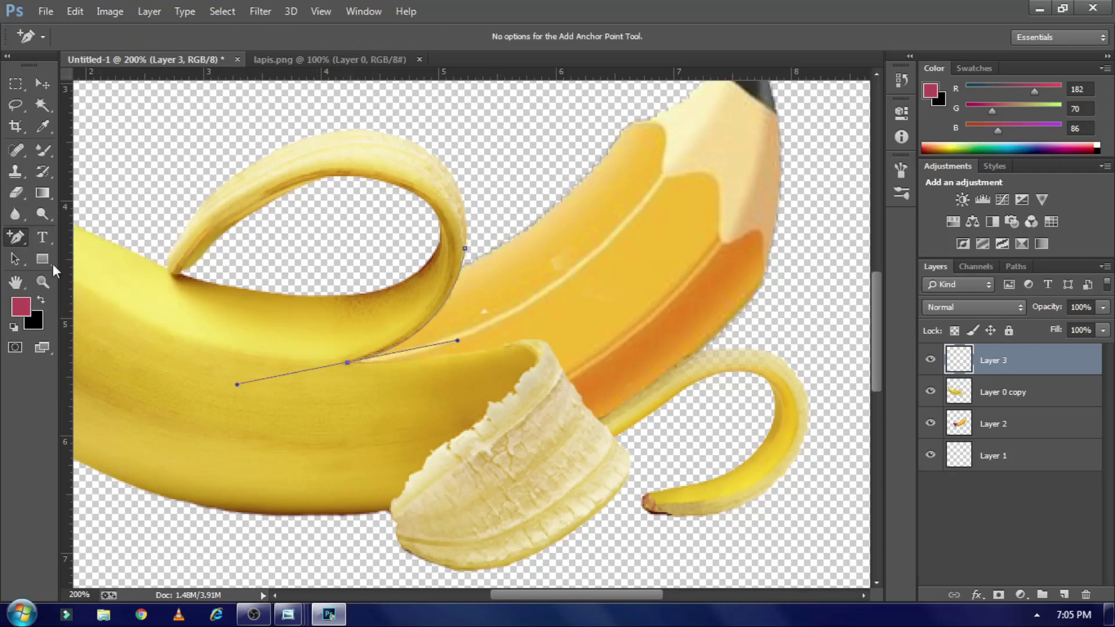
{"action": "key", "text": "p"}
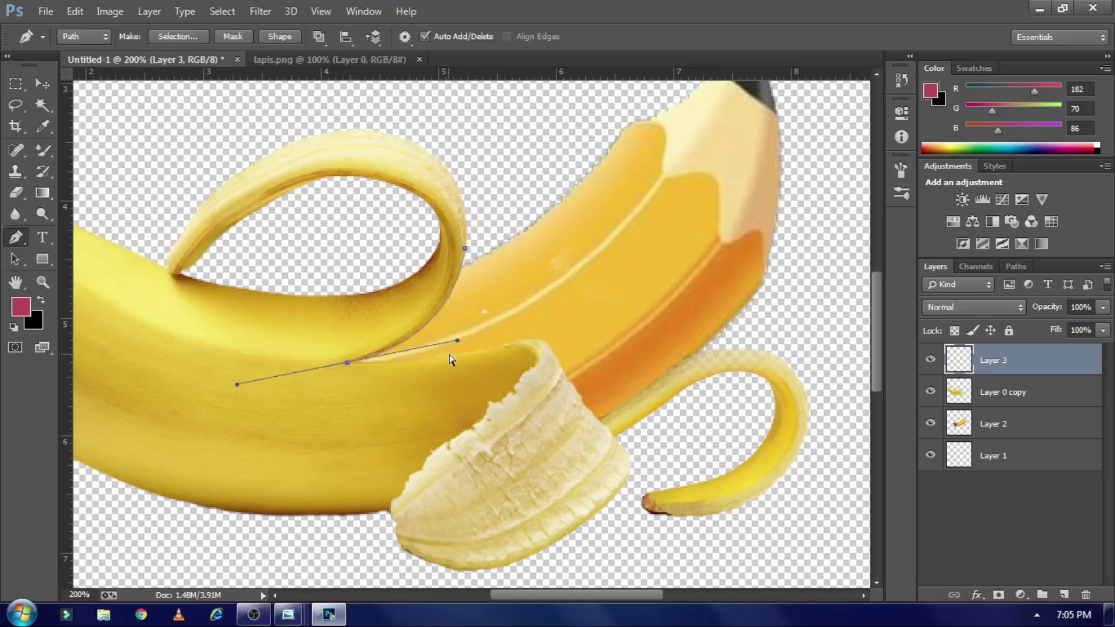
{"action": "left_click", "coordinate": [15, 259]}
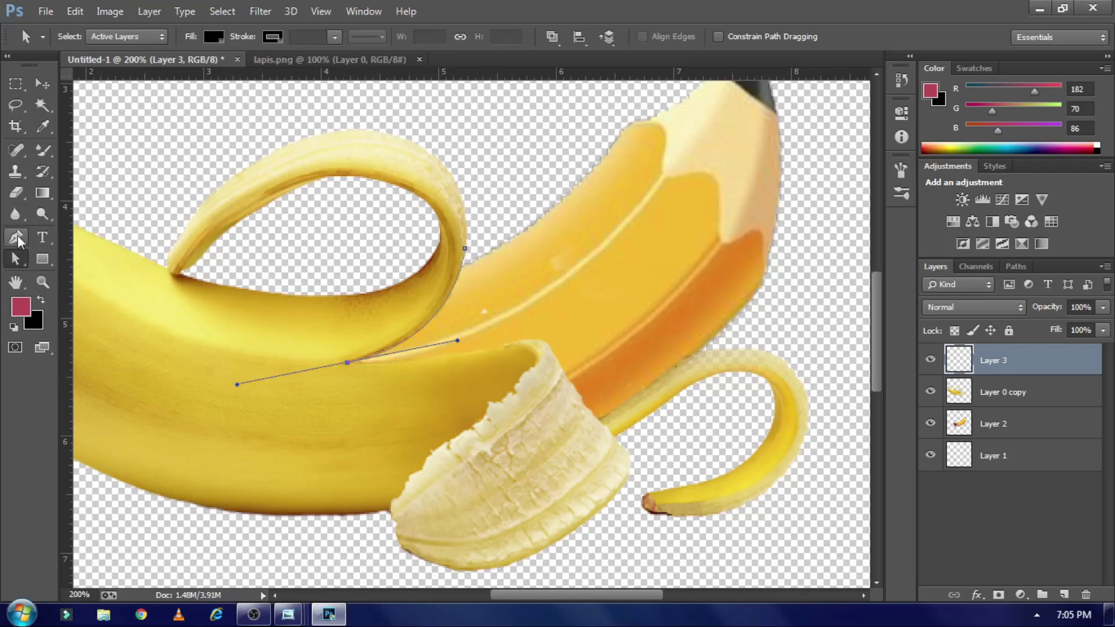
{"action": "left_click", "coordinate": [18, 239]}
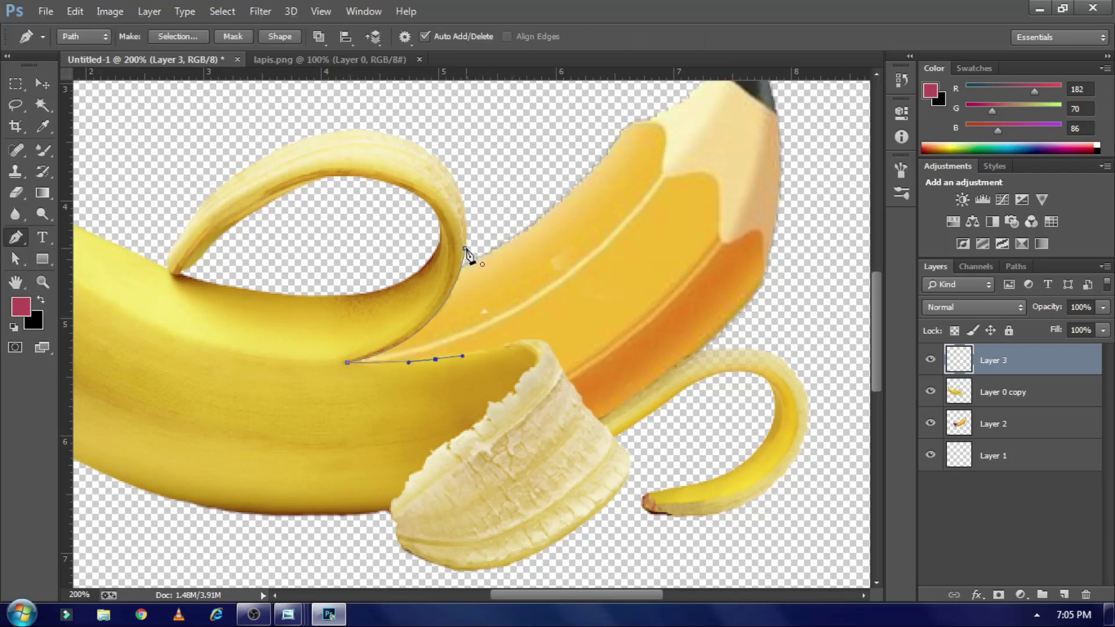
Step: Redraw the path where the peel meets the pencil and turn it into a selection
{"action": "left_click_drag", "start_coordinate": [392, 205], "coordinate": [487, 267]}
{"action": "key", "text": "v"}
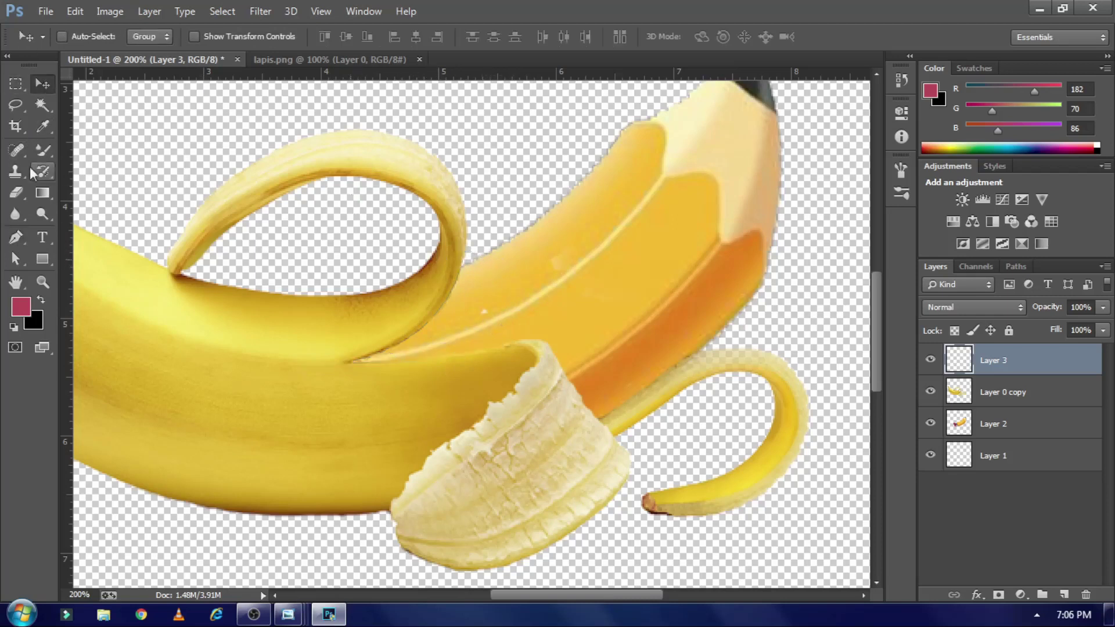
{"action": "key", "text": "p"}
{"action": "left_click", "coordinate": [462, 269]}
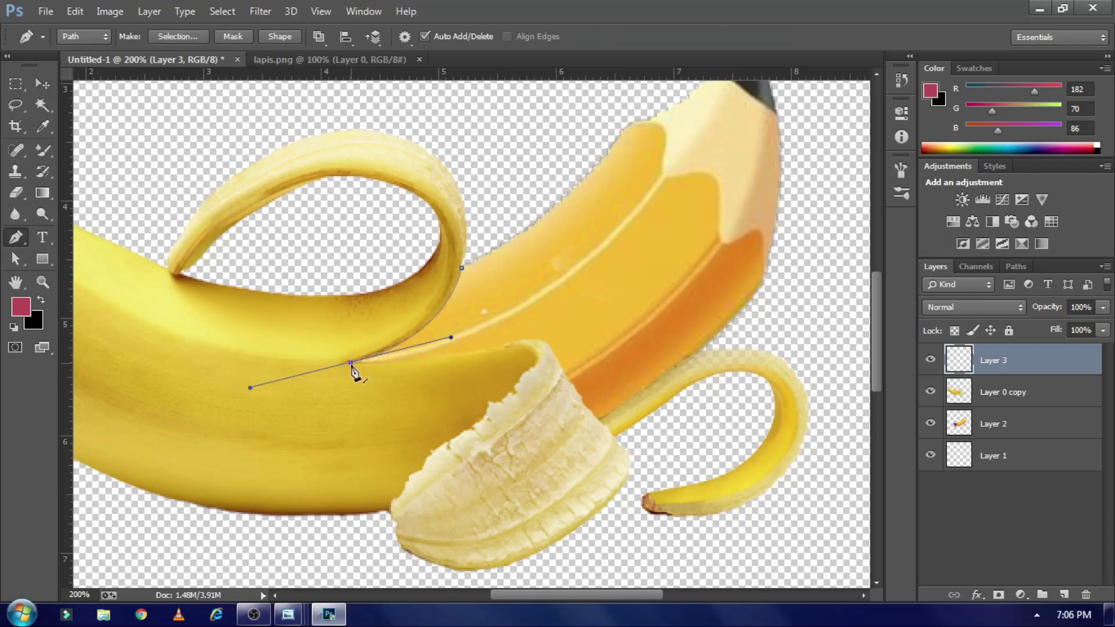
{"action": "mouse_move", "coordinate": [451, 338]}
{"action": "left_mouse_down"}
{"action": "mouse_move", "coordinate": [505, 347]}
{"action": "mouse_move", "coordinate": [553, 331]}
{"action": "left_mouse_up"}
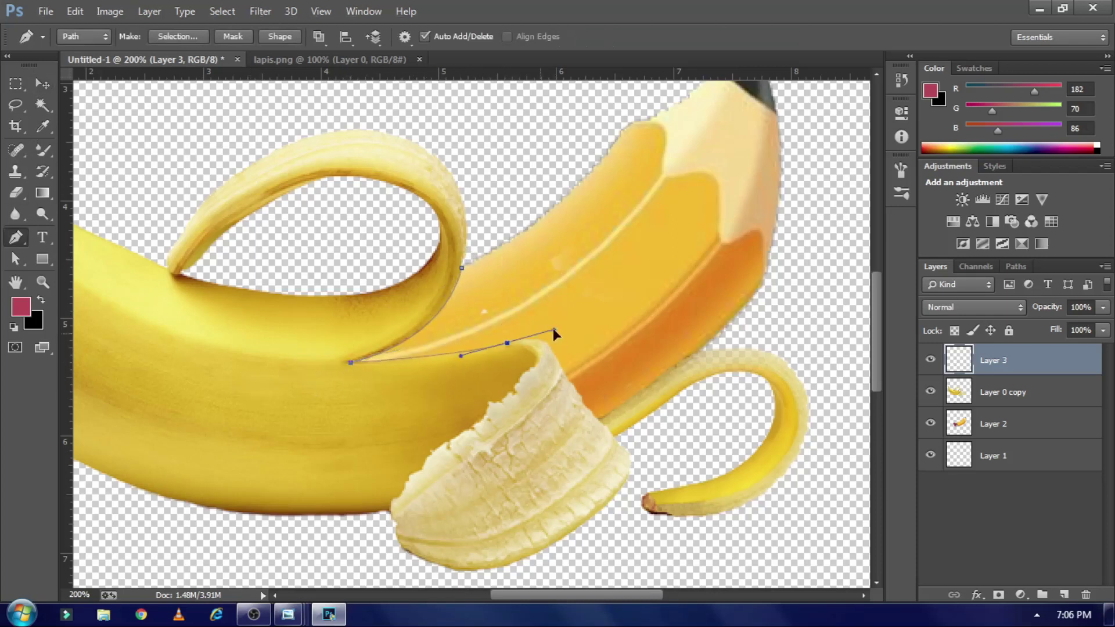
{"action": "left_click", "coordinate": [541, 219]}
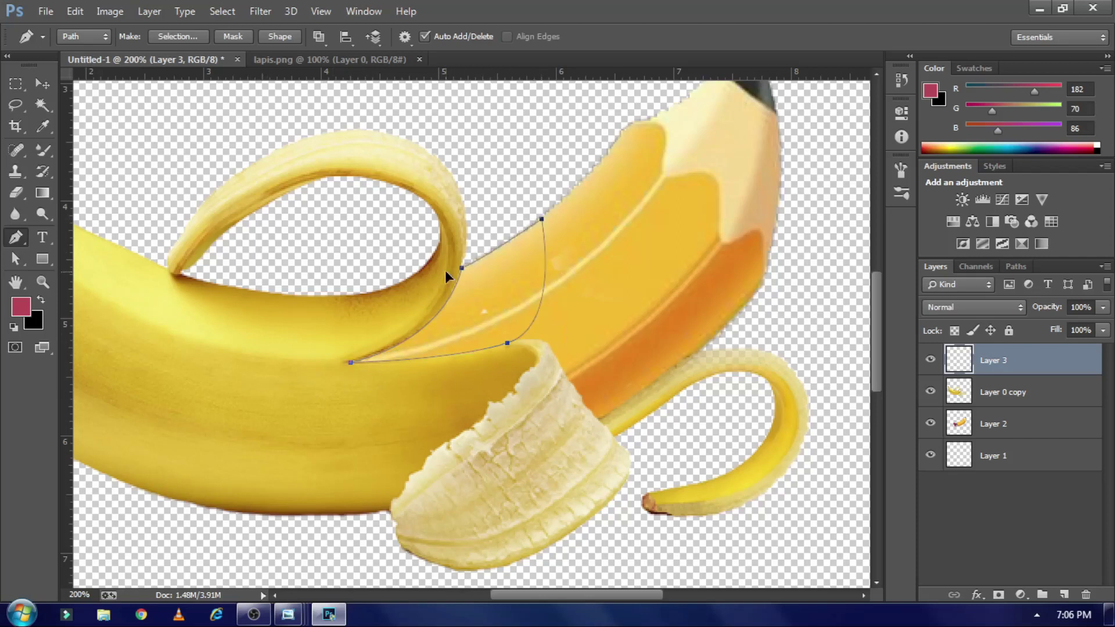
{"action": "right_click", "coordinate": [480, 318]}
{"action": "left_click", "coordinate": [511, 360]}
{"action": "key", "text": "Return"}
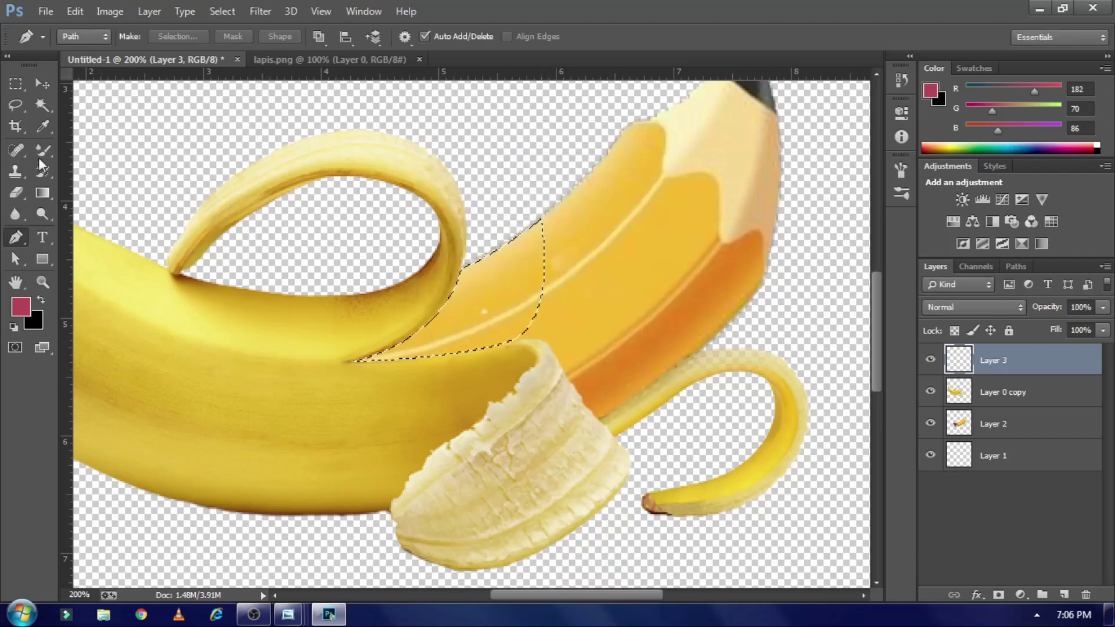
Step: Set a soft 125 px brush and sample a dark brown from the banana
{"action": "left_click", "coordinate": [42, 150]}
{"action": "key", "text": "bracketright"}
{"action": "key", "text": "bracketright"}
{"action": "key", "text": "bracketright"}
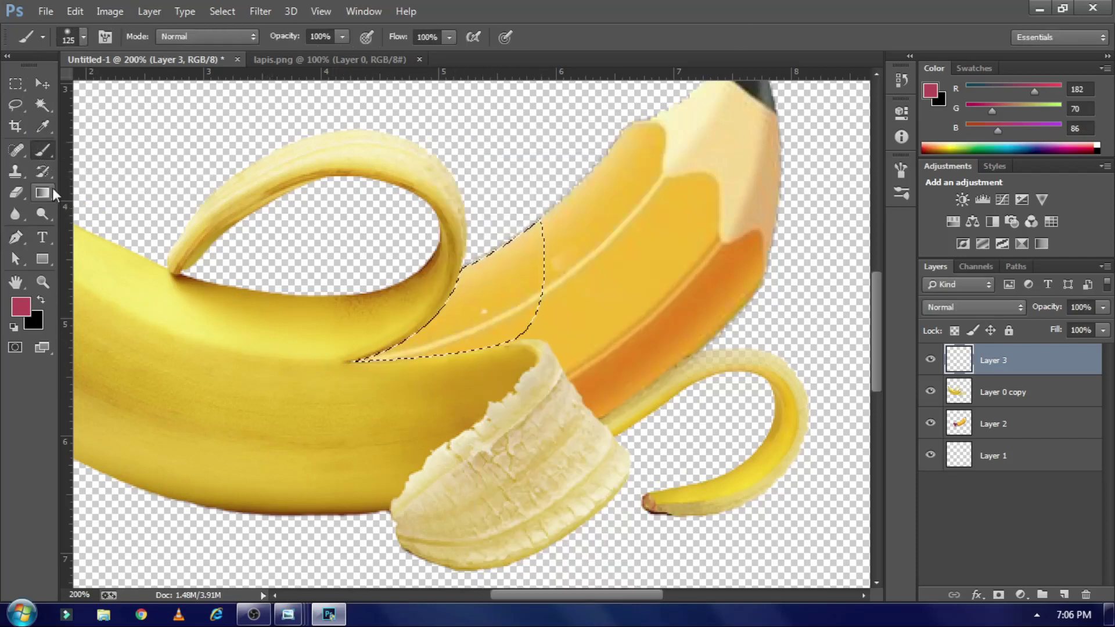
{"action": "left_click", "coordinate": [83, 36]}
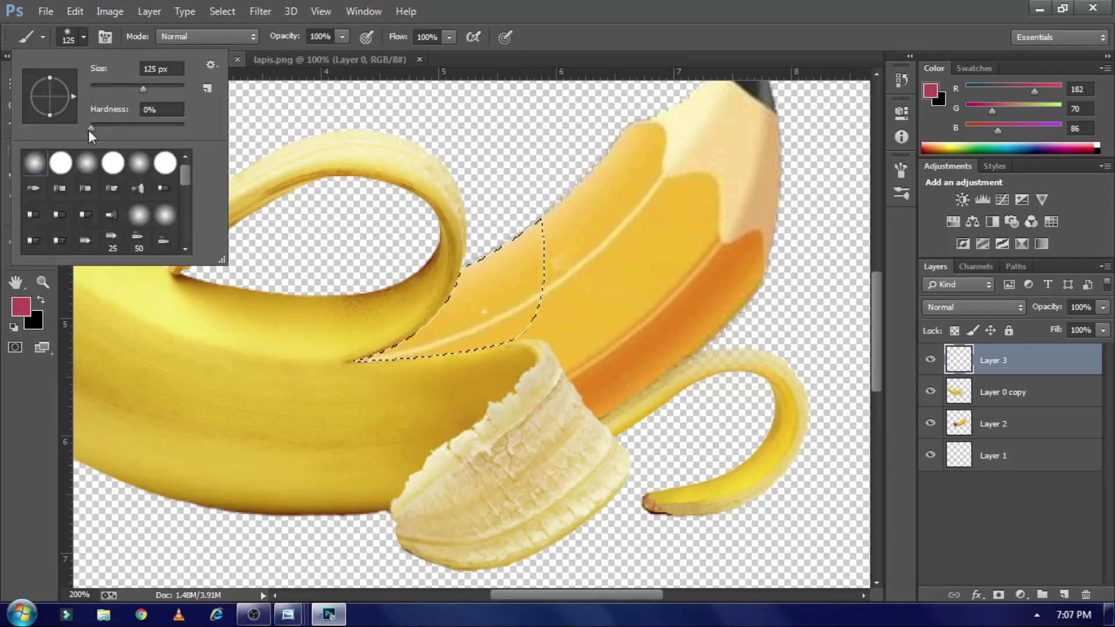
{"action": "key", "text": "Return"}
{"action": "key", "text": "i"}
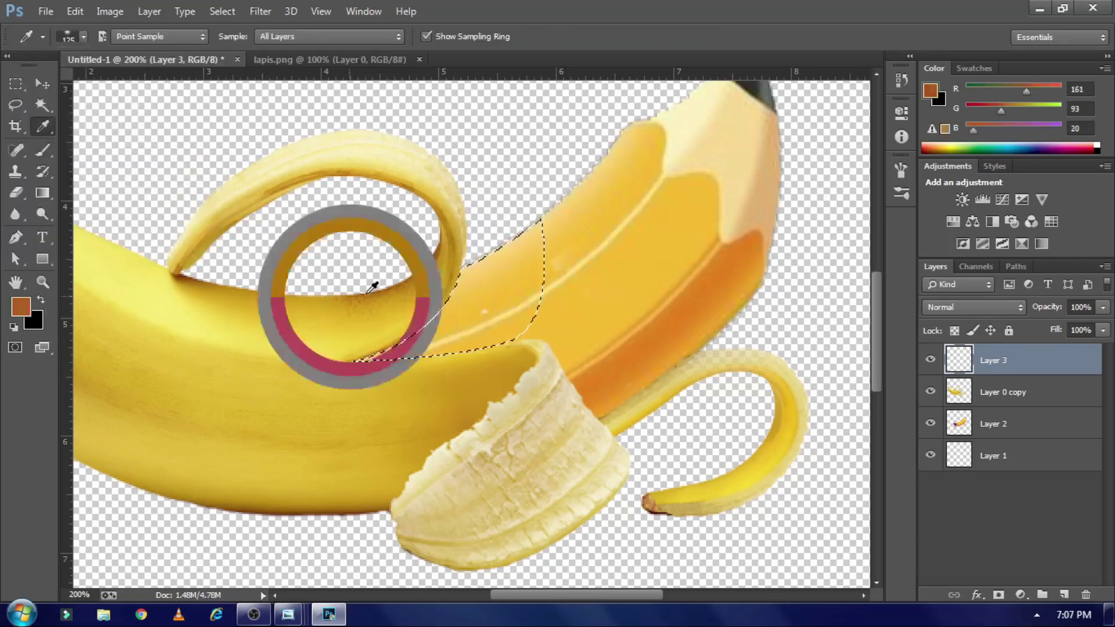
{"action": "left_click_drag", "start_coordinate": [361, 281], "coordinate": [426, 269]}
{"action": "key", "text": "b"}
Step: Paint the brown shadow inside the selection, deselect, and group Layer 3 into Group 1
{"action": "left_click_drag", "start_coordinate": [331, 286], "coordinate": [334, 334]}
{"action": "key", "text": "v"}
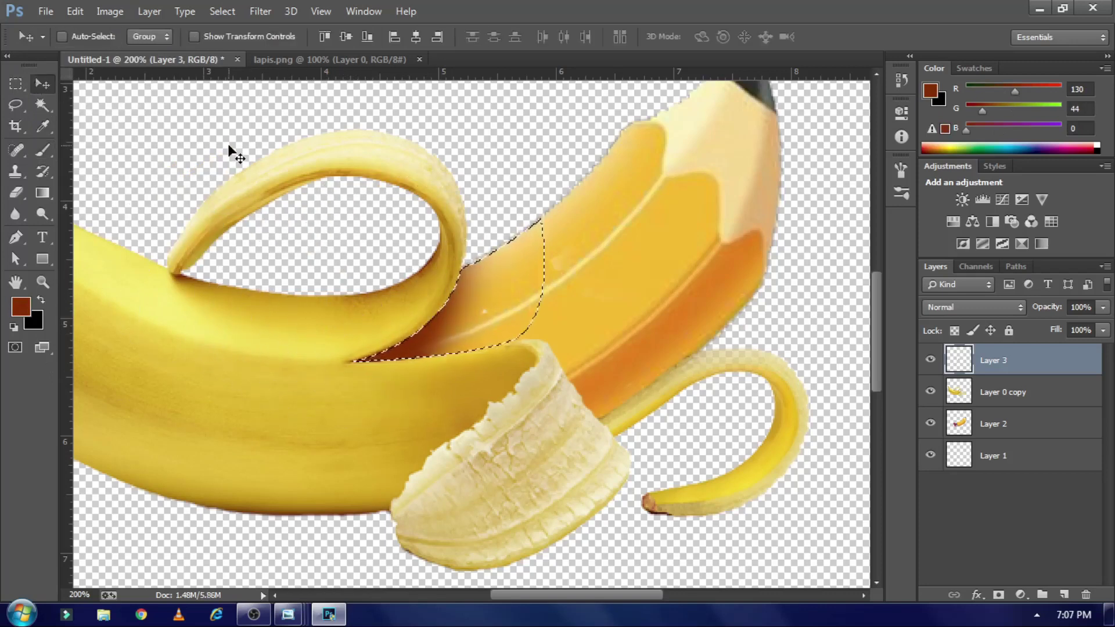
{"action": "key", "text": "ctrl+d"}
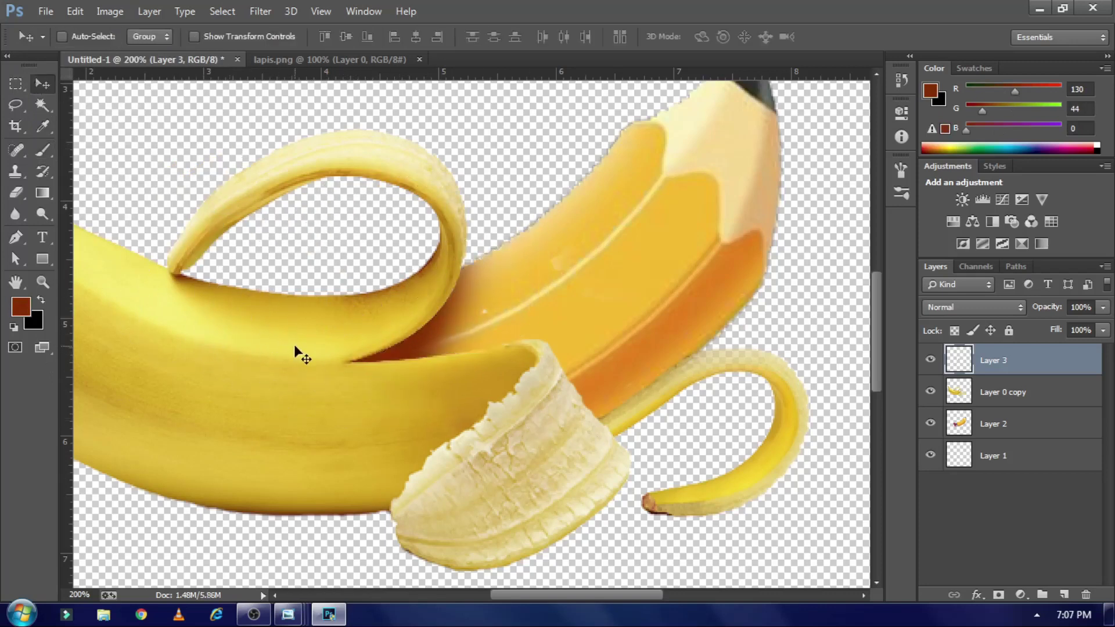
{"action": "scroll", "coordinate": [293, 344], "scroll_direction": "down", "scroll_amount": 1}
{"action": "key", "text": "ctrl+g"}
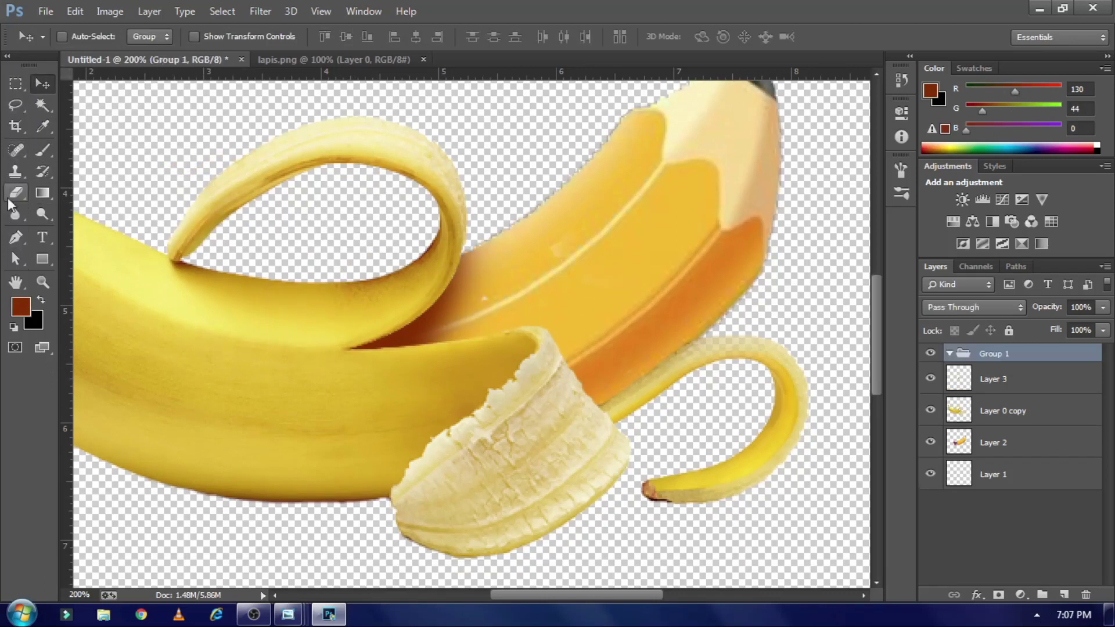
Step: Trace the right peel strip's edge with the Pen and turn the path into a selection
{"action": "left_click", "coordinate": [15, 237]}
{"action": "left_click", "coordinate": [572, 370]}
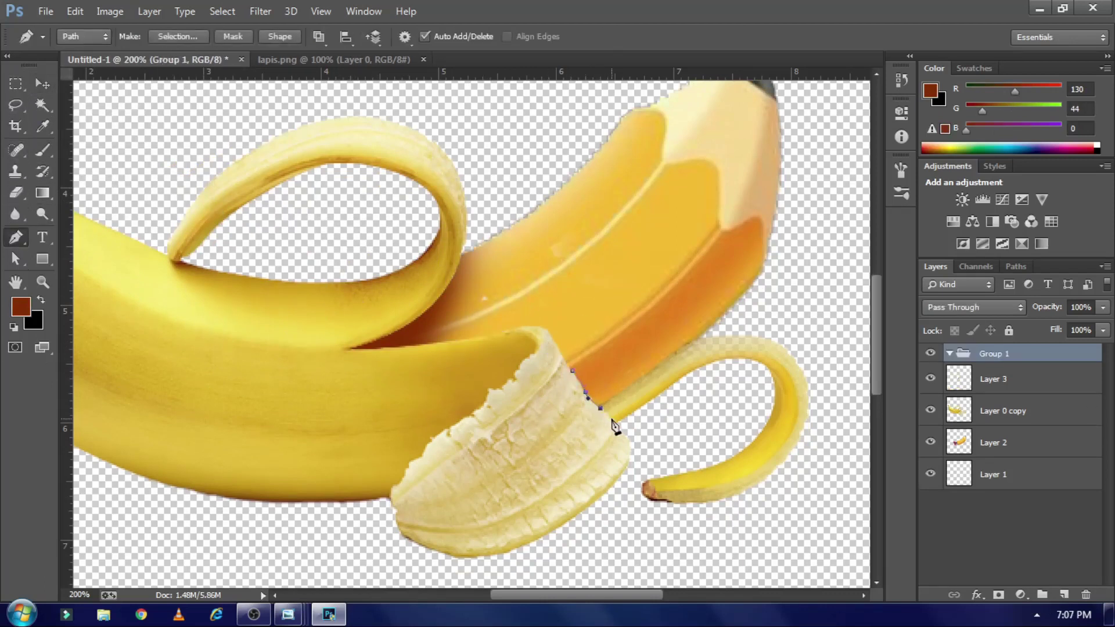
{"action": "key", "text": "ctrl+z"}
{"action": "left_click", "coordinate": [710, 351]}
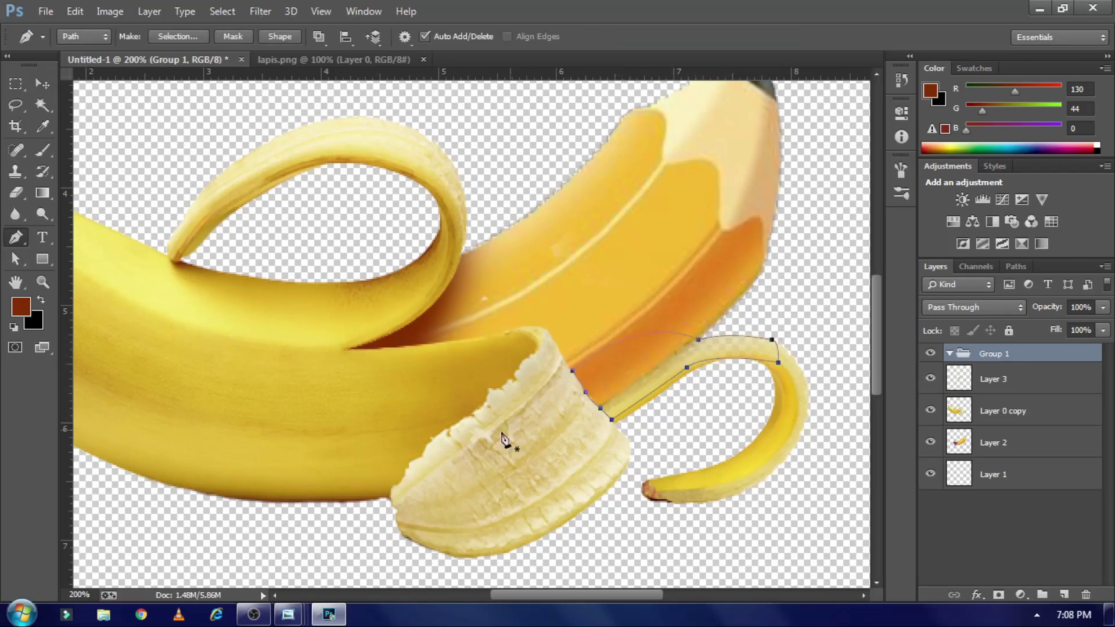
{"action": "right_click", "coordinate": [630, 197]}
{"action": "left_click", "coordinate": [685, 291]}
{"action": "left_click", "coordinate": [644, 174]}
Step: Make Layer 3 the active layer and clear the trial selection
{"action": "key", "text": "b"}
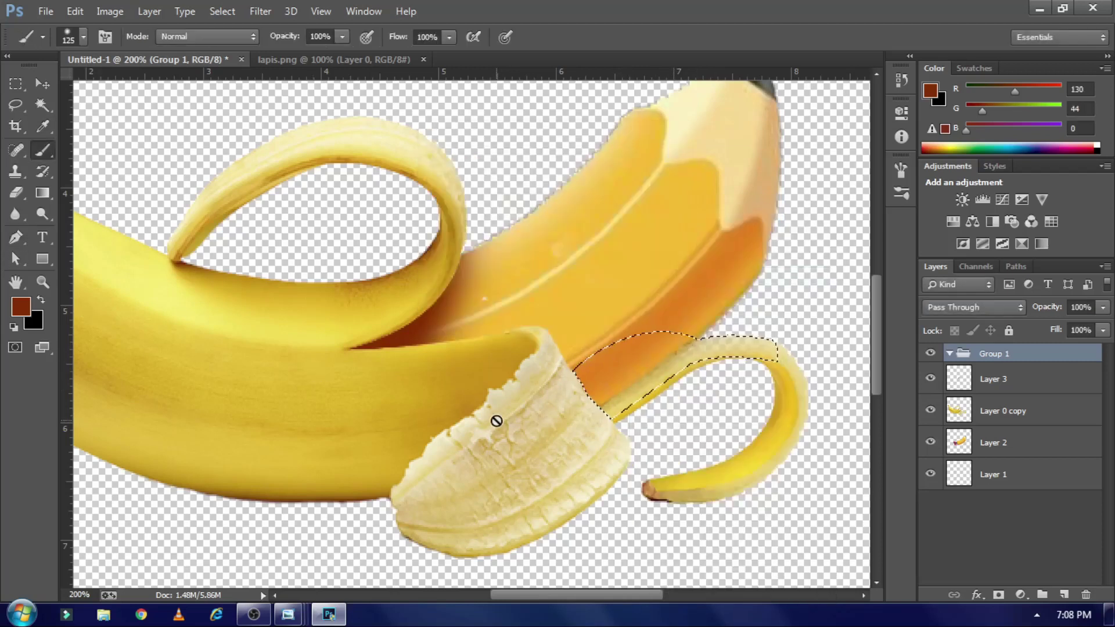
{"action": "left_click", "coordinate": [40, 84]}
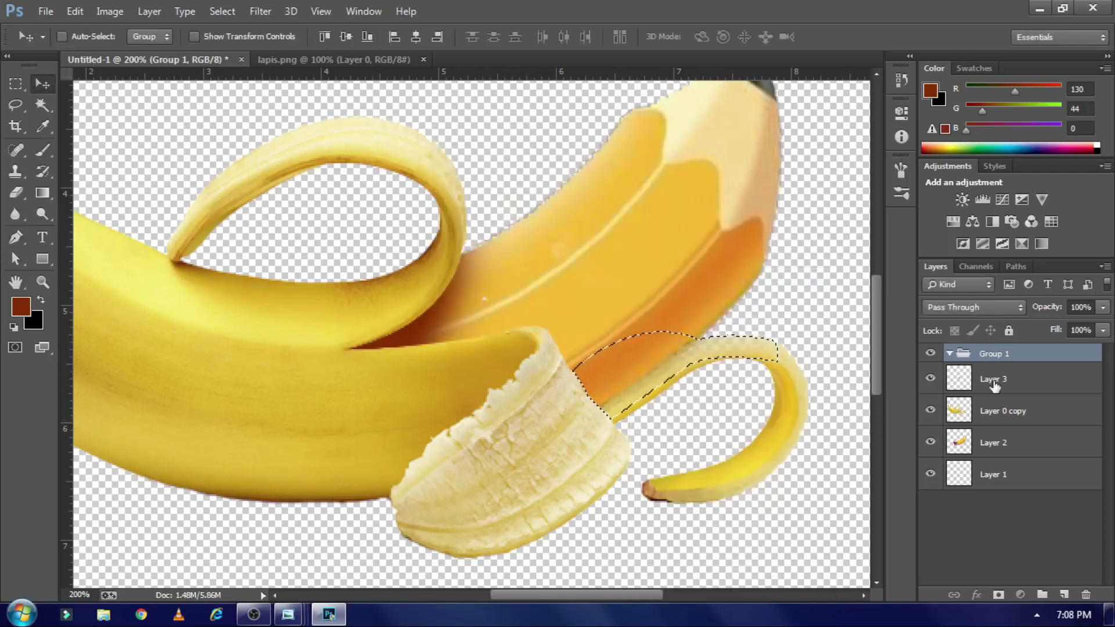
{"action": "left_click", "coordinate": [1045, 380]}
{"action": "key", "text": "b"}
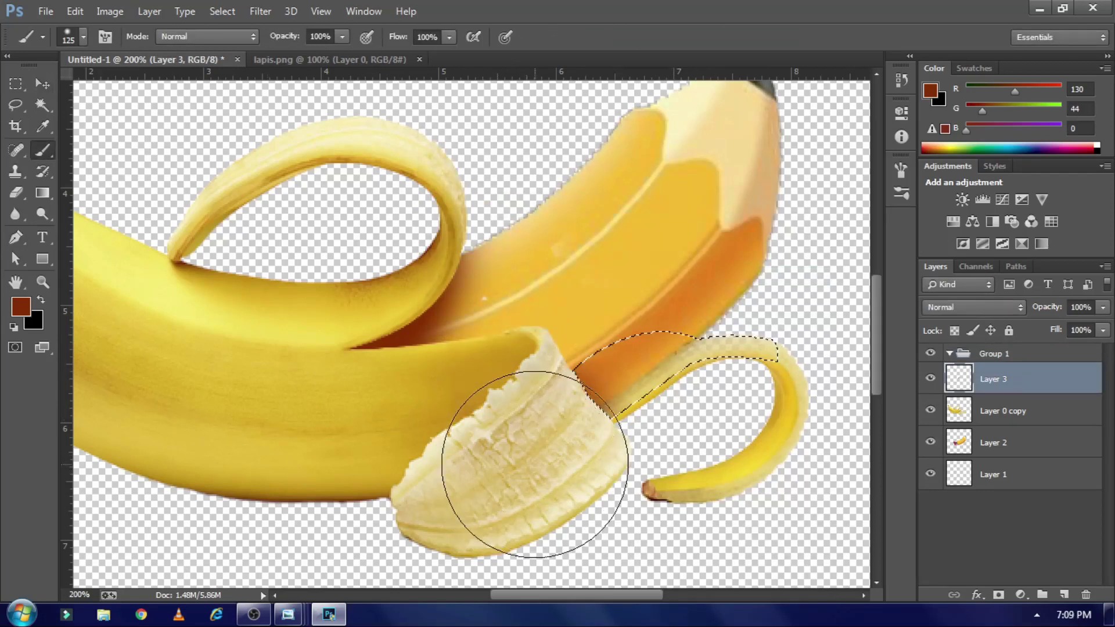
{"action": "left_click", "coordinate": [15, 260]}
{"action": "left_click", "coordinate": [100, 259]}
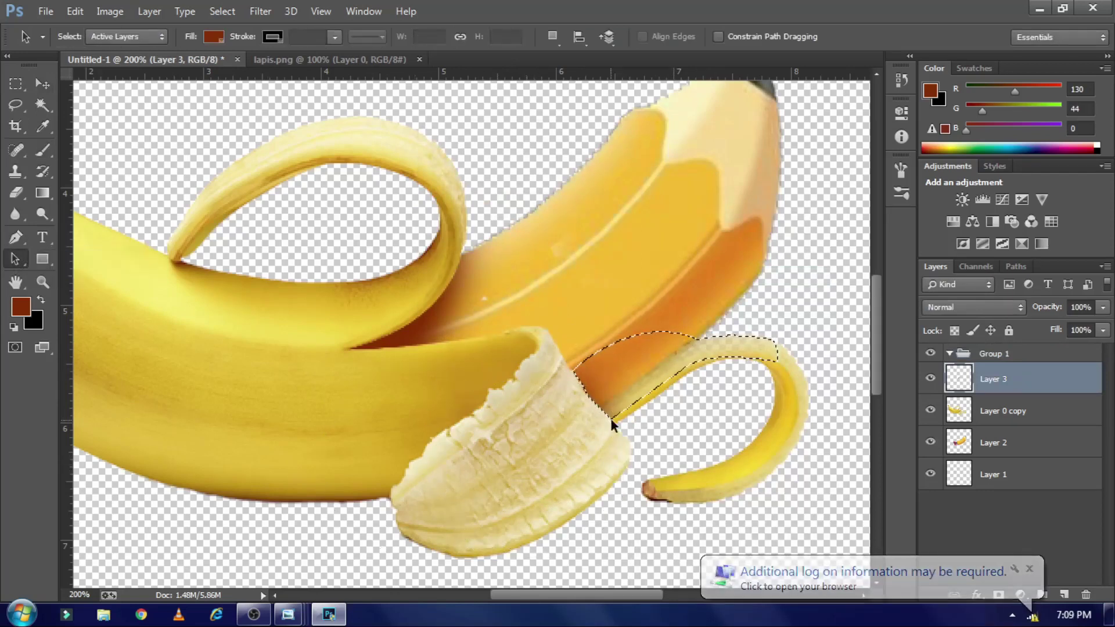
{"action": "key", "text": "ctrl+d"}
{"action": "key", "text": "v"}
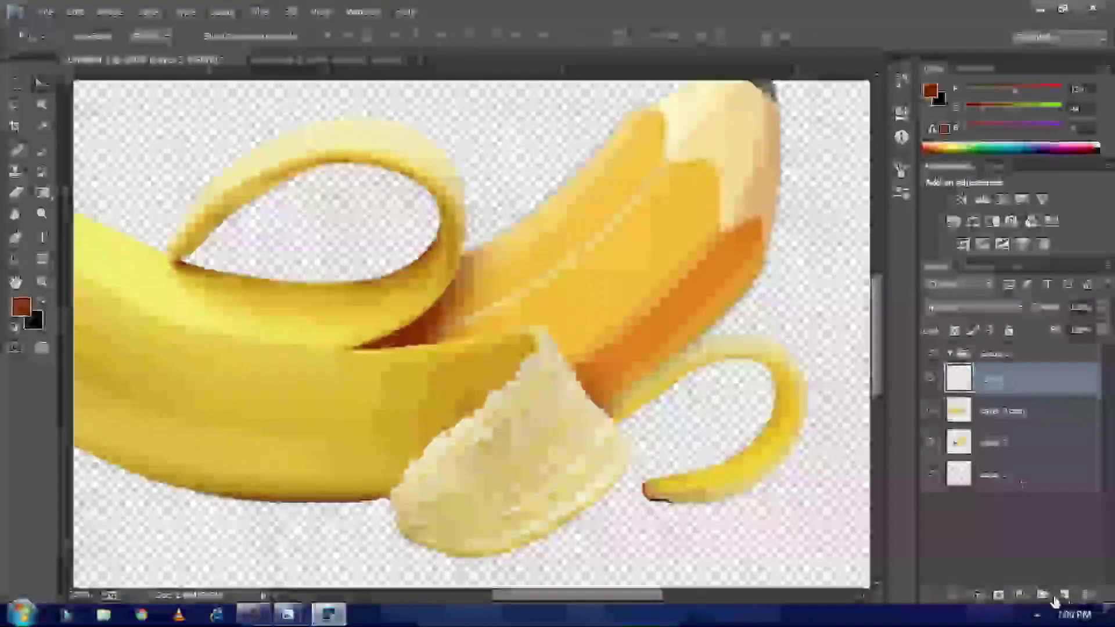
Step: On a new Layer 4, select the peel edge from a path and paint a dark-brown shadow
{"action": "left_click", "coordinate": [1064, 594]}
{"action": "key", "text": "p"}
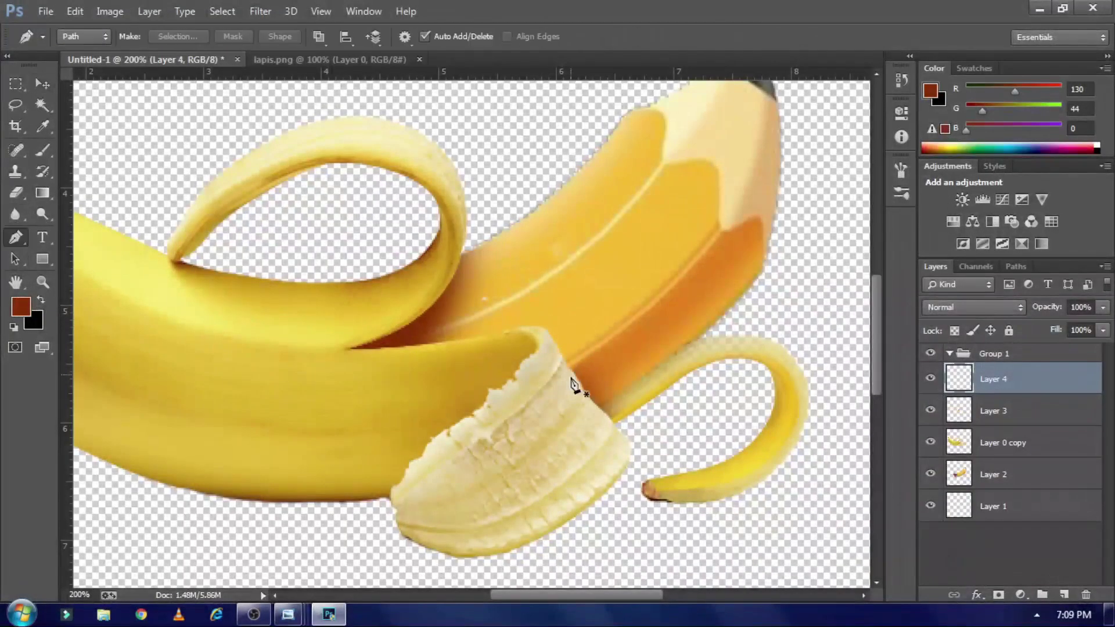
{"action": "left_click", "coordinate": [600, 408]}
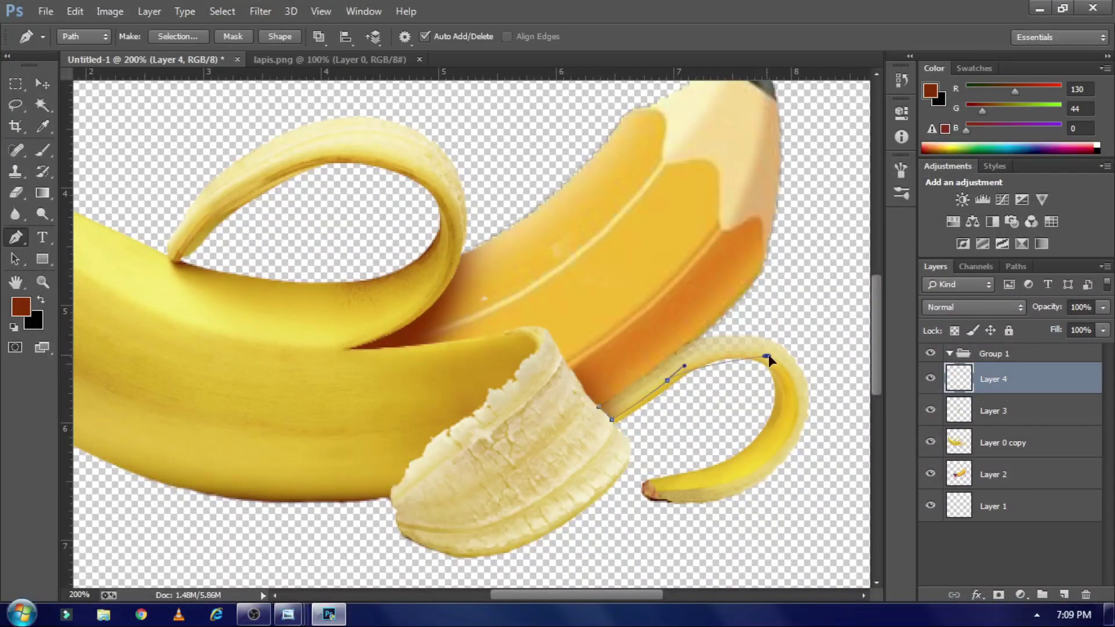
{"action": "left_click_drag", "start_coordinate": [690, 343], "coordinate": [671, 352]}
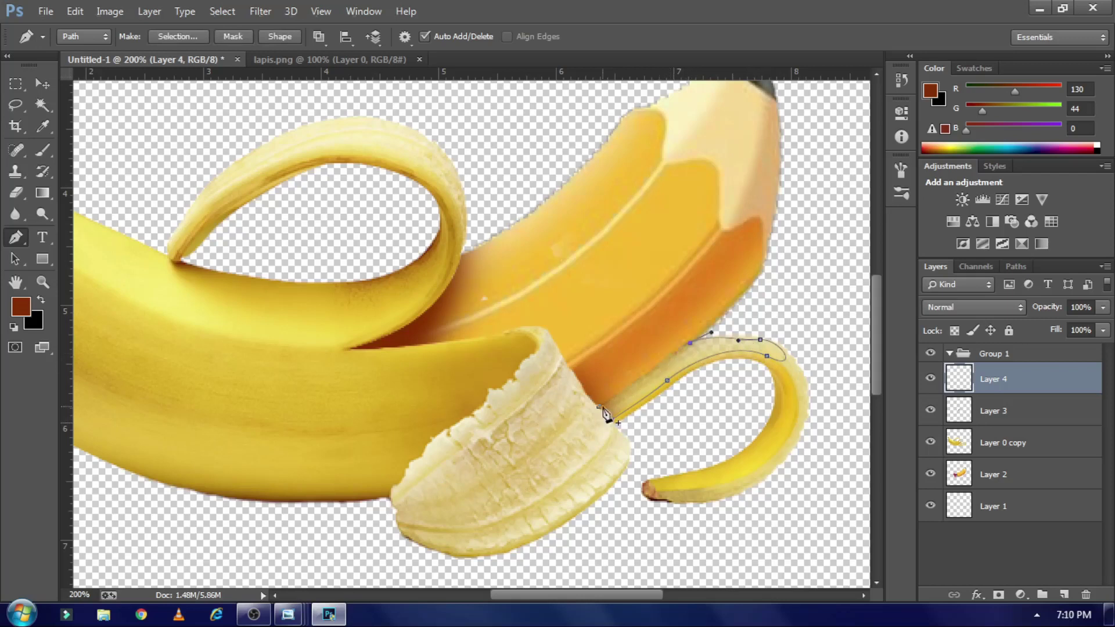
{"action": "right_click", "coordinate": [685, 360]}
{"action": "left_click", "coordinate": [732, 274]}
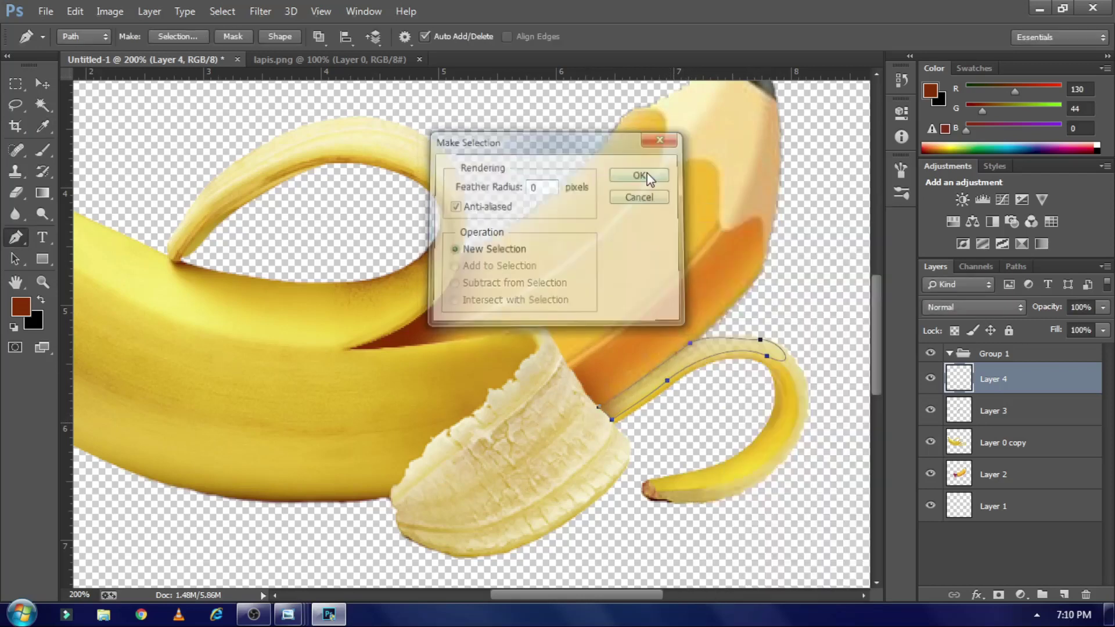
{"action": "left_click", "coordinate": [642, 177]}
{"action": "key", "text": "b"}
{"action": "left_click_drag", "start_coordinate": [539, 385], "coordinate": [610, 262]}
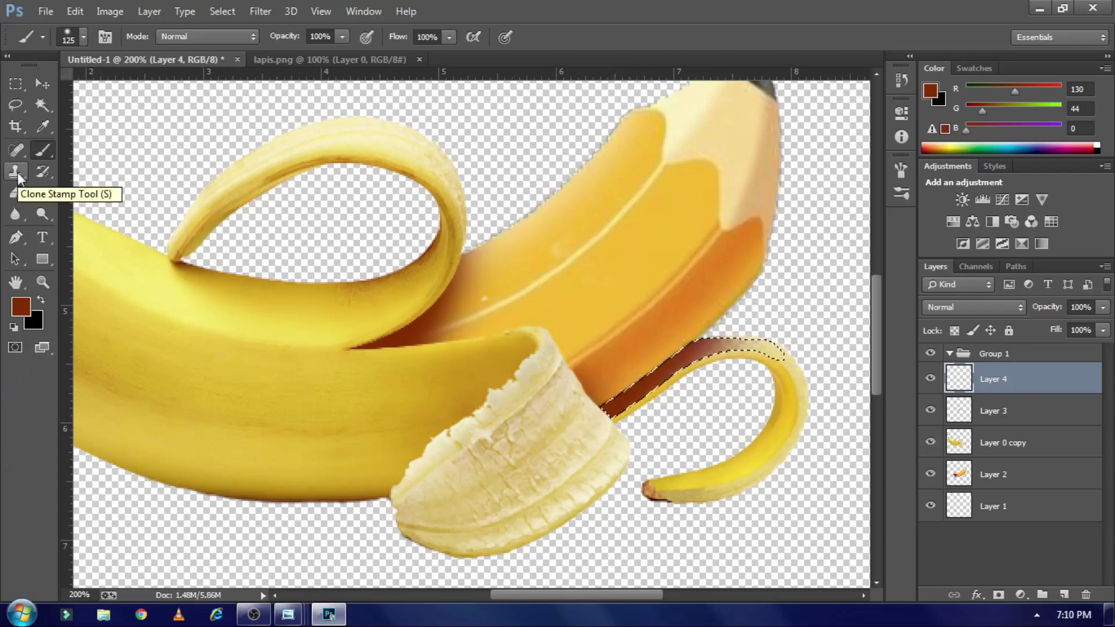
Step: Replace the selection with a new Pen-path selection at the lower peel edge
{"action": "key", "text": "ctrl+d"}
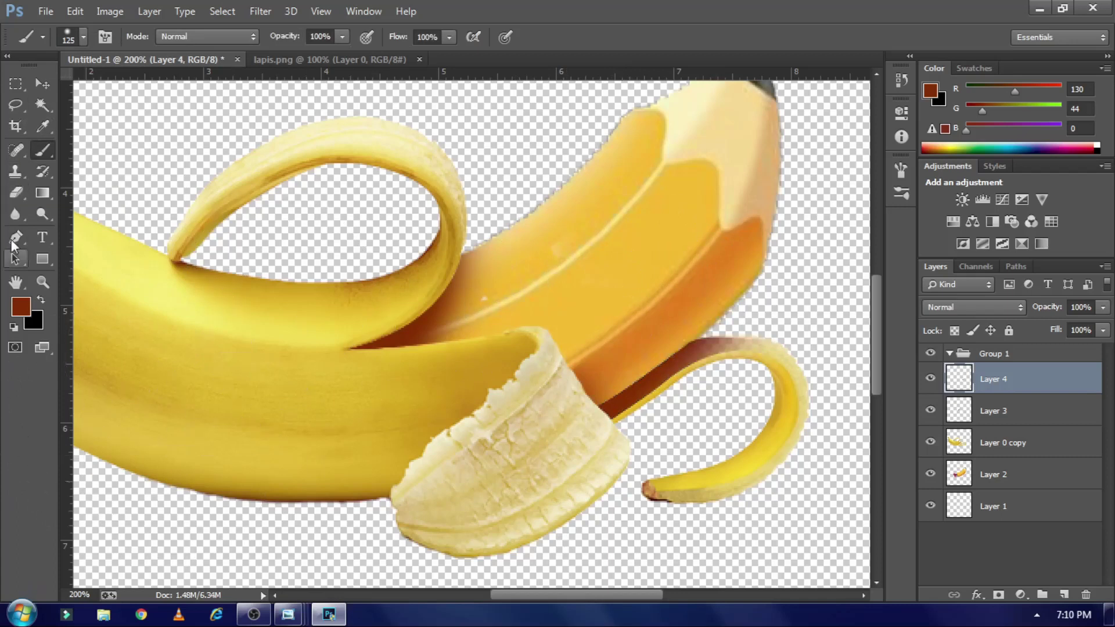
{"action": "left_click", "coordinate": [14, 238]}
{"action": "left_click", "coordinate": [570, 370]}
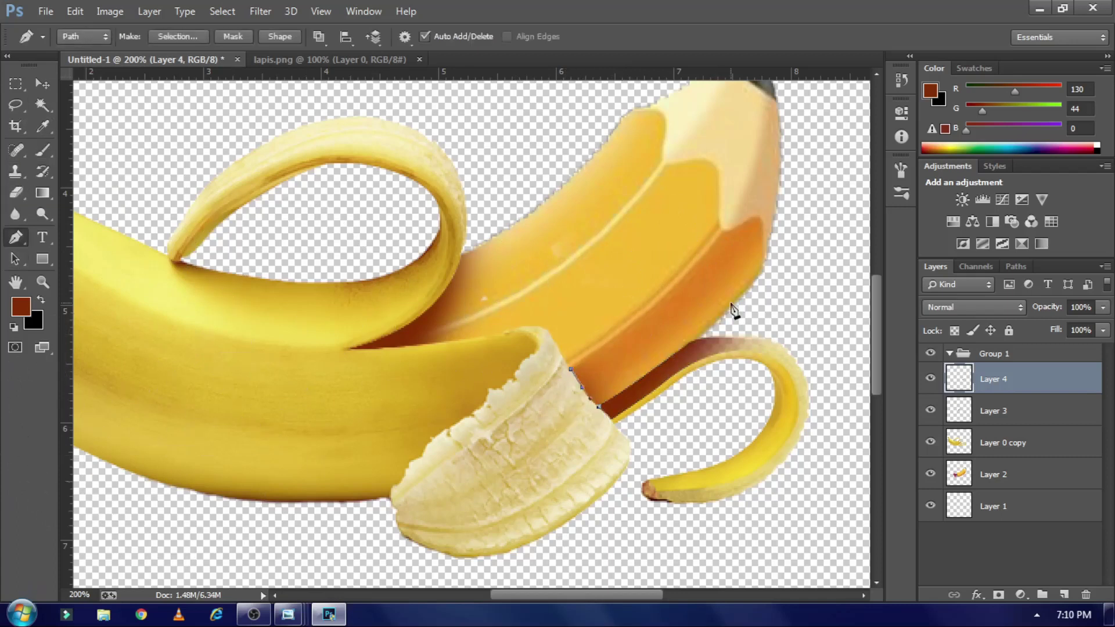
{"action": "right_click", "coordinate": [638, 404]}
{"action": "left_click", "coordinate": [654, 284]}
{"action": "left_click", "coordinate": [641, 175]}
{"action": "key", "text": "b"}
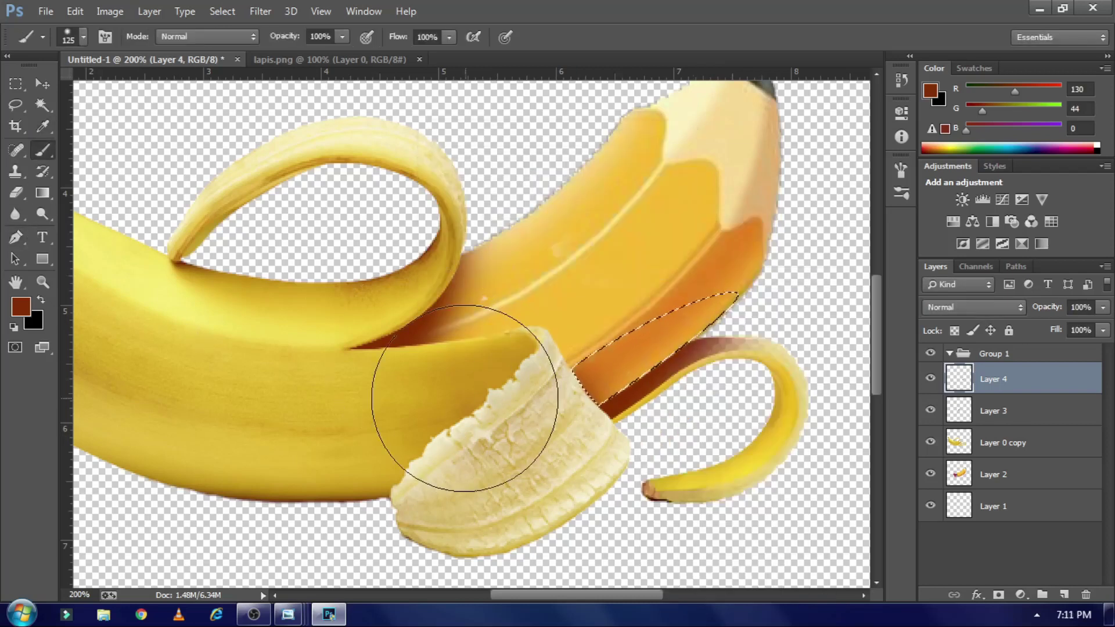
Step: Sample orange from the pencil and dark red-brown from the image for shading
{"action": "key", "text": "i"}
{"action": "left_click", "coordinate": [731, 262]}
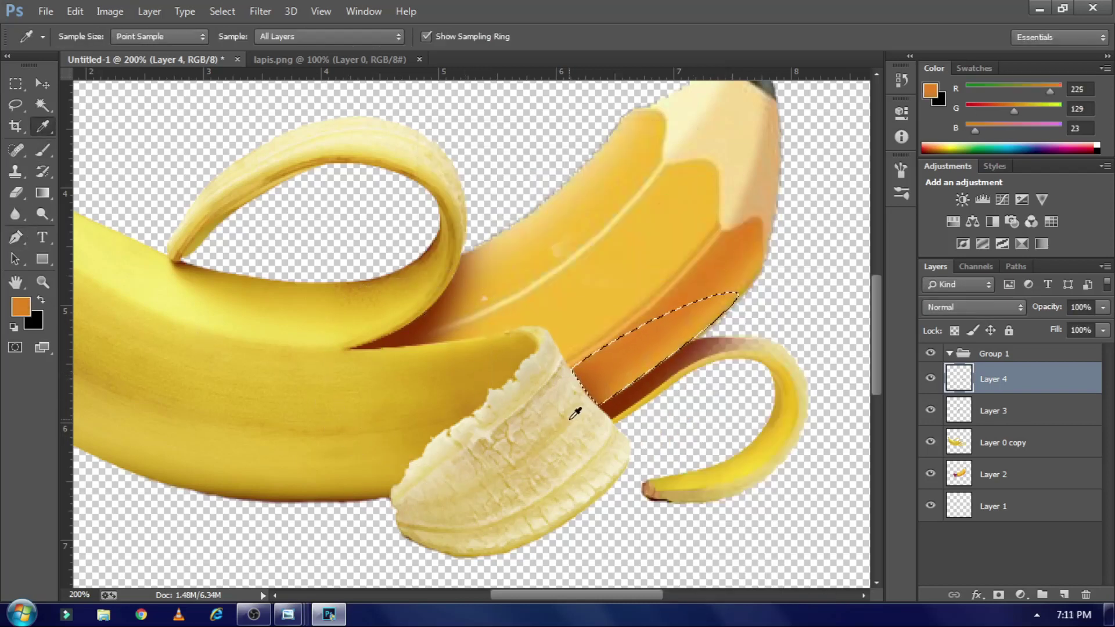
{"action": "key", "text": "b"}
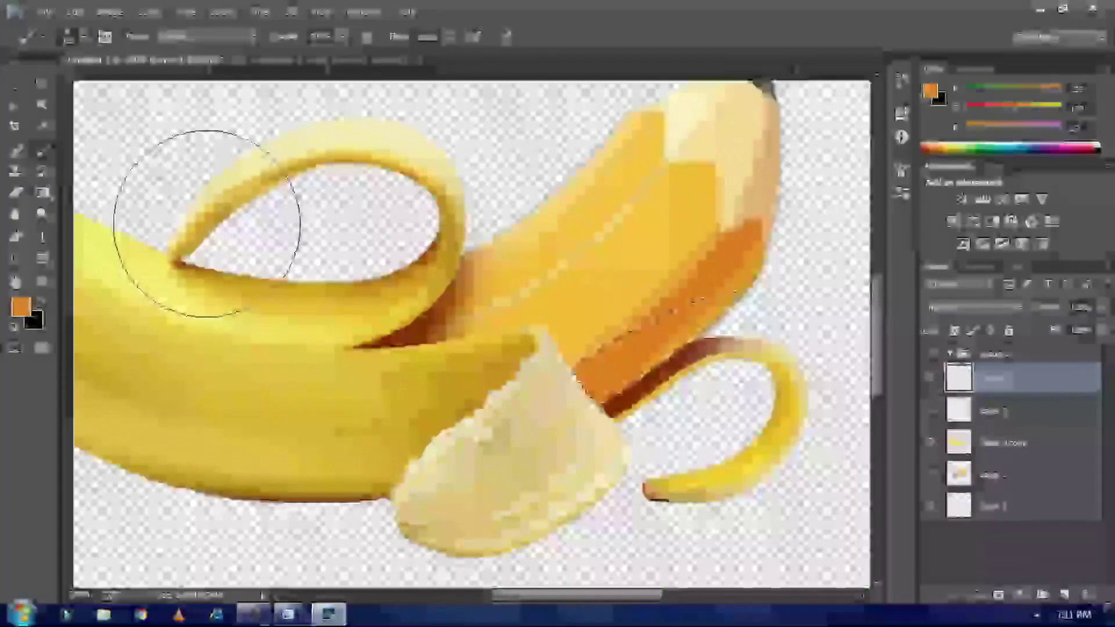
{"action": "key", "text": "i"}
{"action": "left_click", "coordinate": [553, 404]}
{"action": "key", "text": "b"}
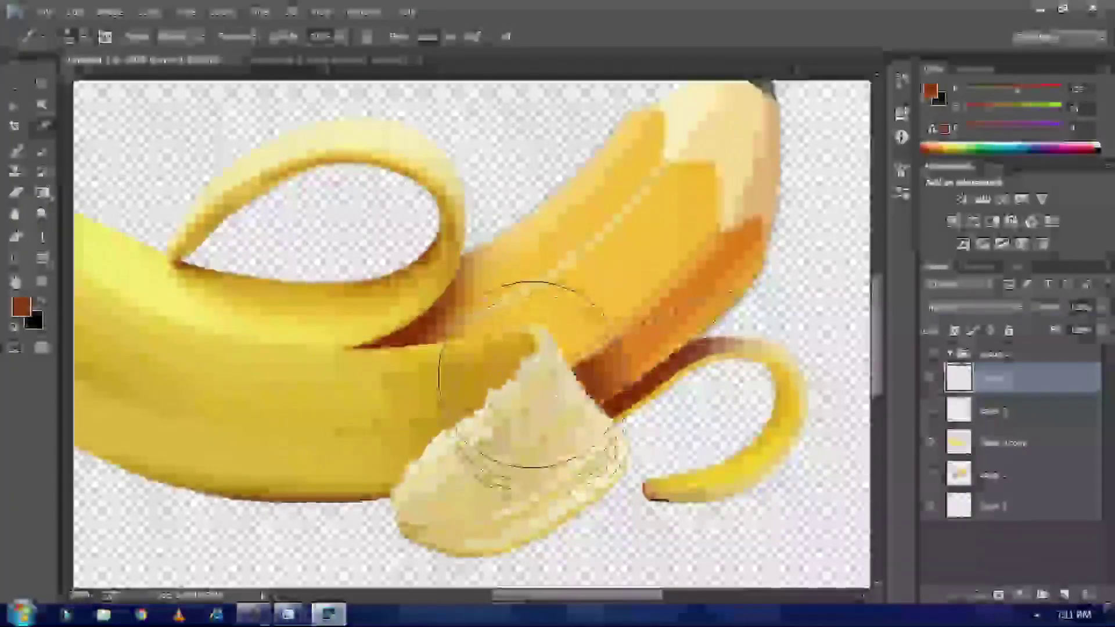
{"action": "key", "text": "i"}
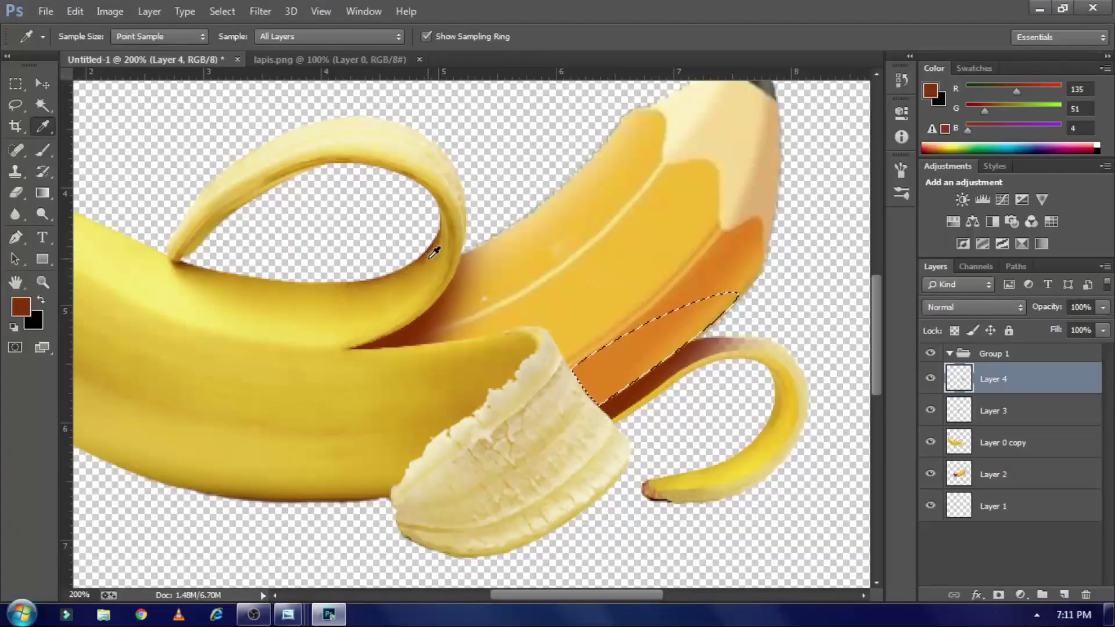
{"action": "left_click", "coordinate": [746, 236]}
{"action": "key", "text": "b"}
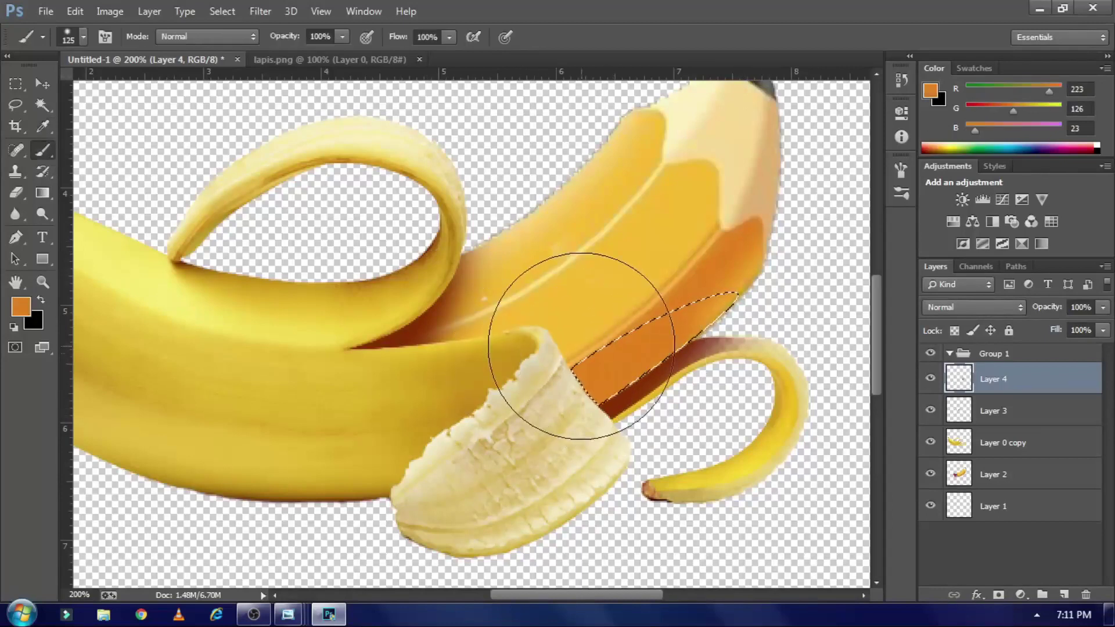
Step: Sample darker and reddish browns from the peel, then drop the selection
{"action": "key", "text": "i"}
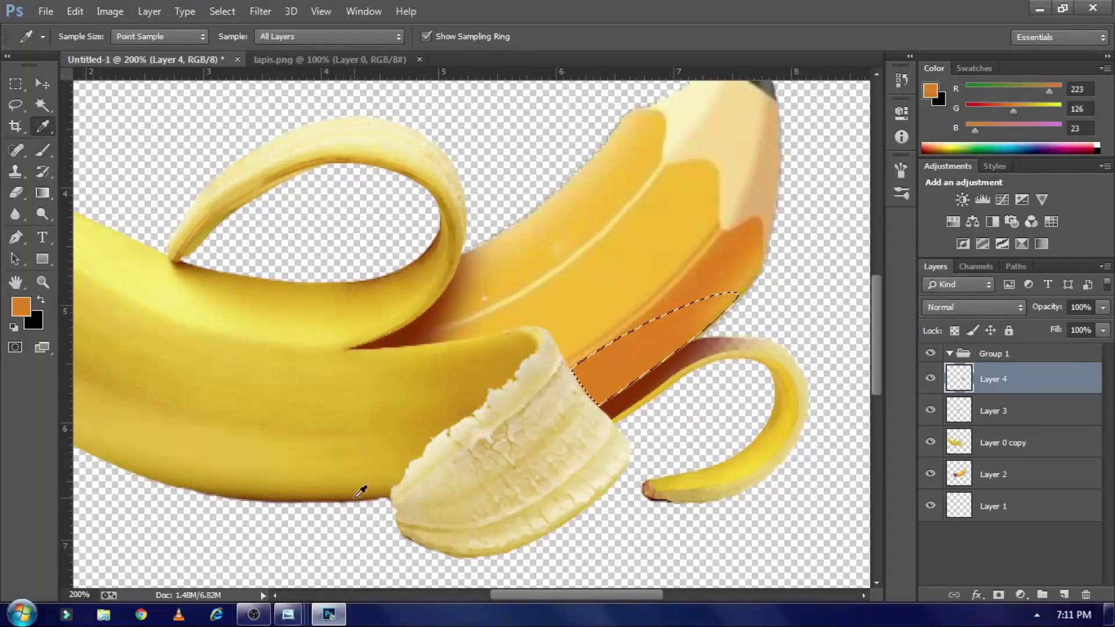
{"action": "left_click", "coordinate": [361, 491]}
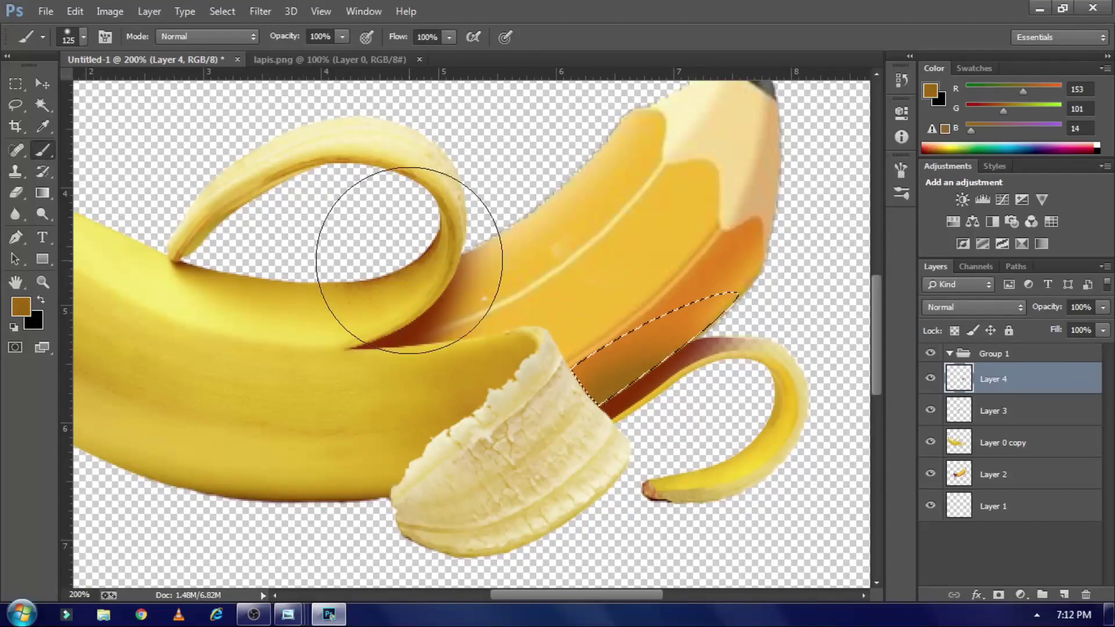
{"action": "key", "text": "i"}
{"action": "left_click", "coordinate": [471, 305]}
{"action": "key", "text": "b"}
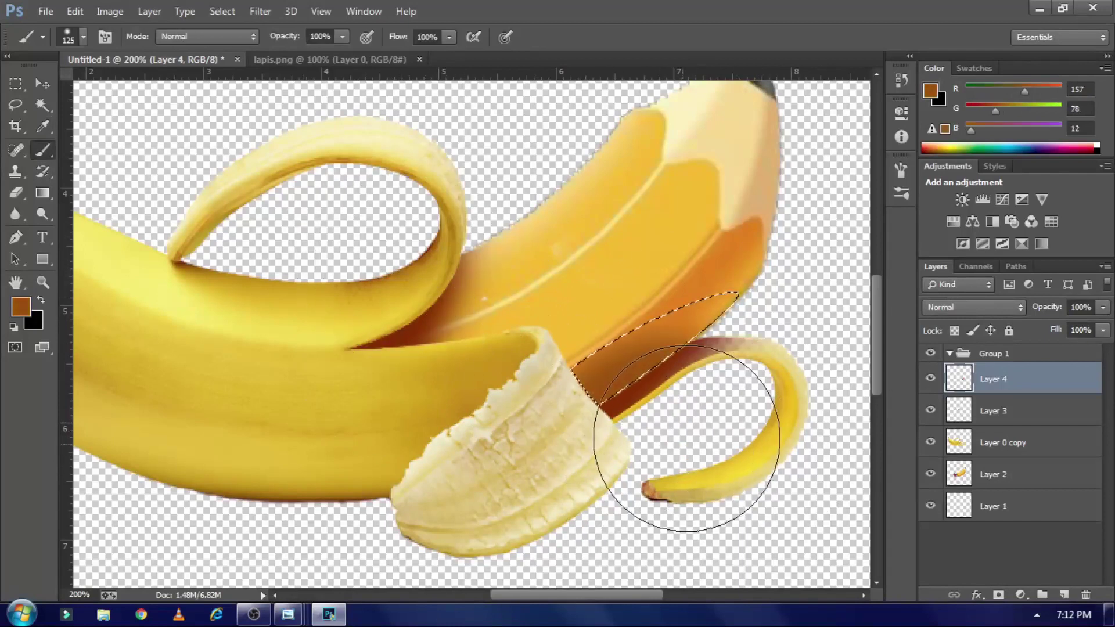
{"action": "key", "text": "ctrl+d"}
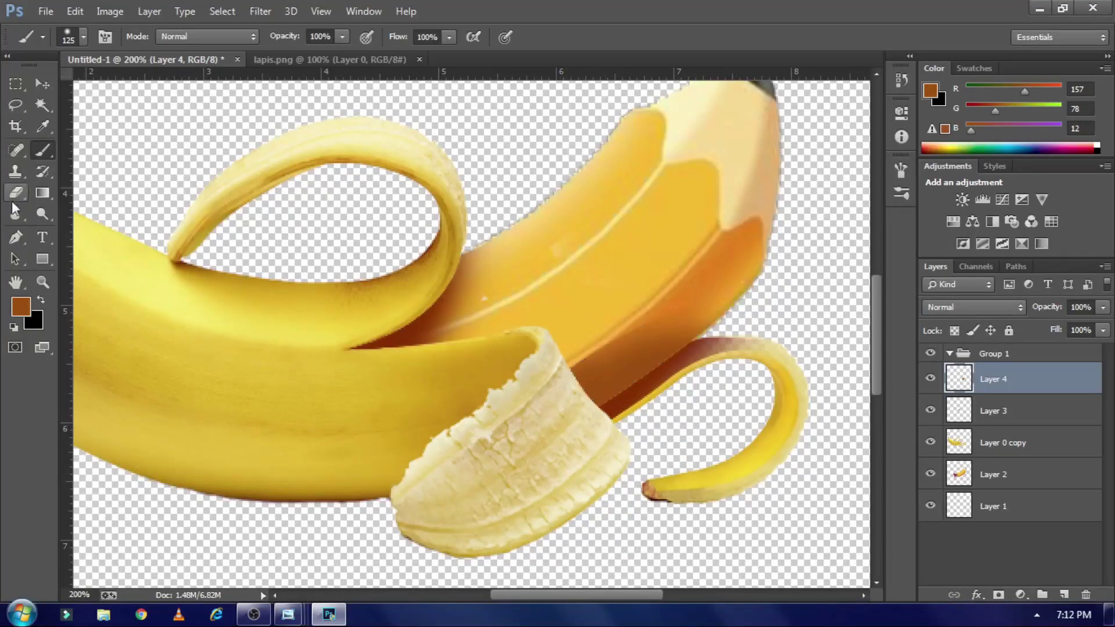
Step: Select the curled right peel's inner edge from a path and paint it dark brown
{"action": "left_click", "coordinate": [15, 237]}
{"action": "left_click", "coordinate": [768, 367]}
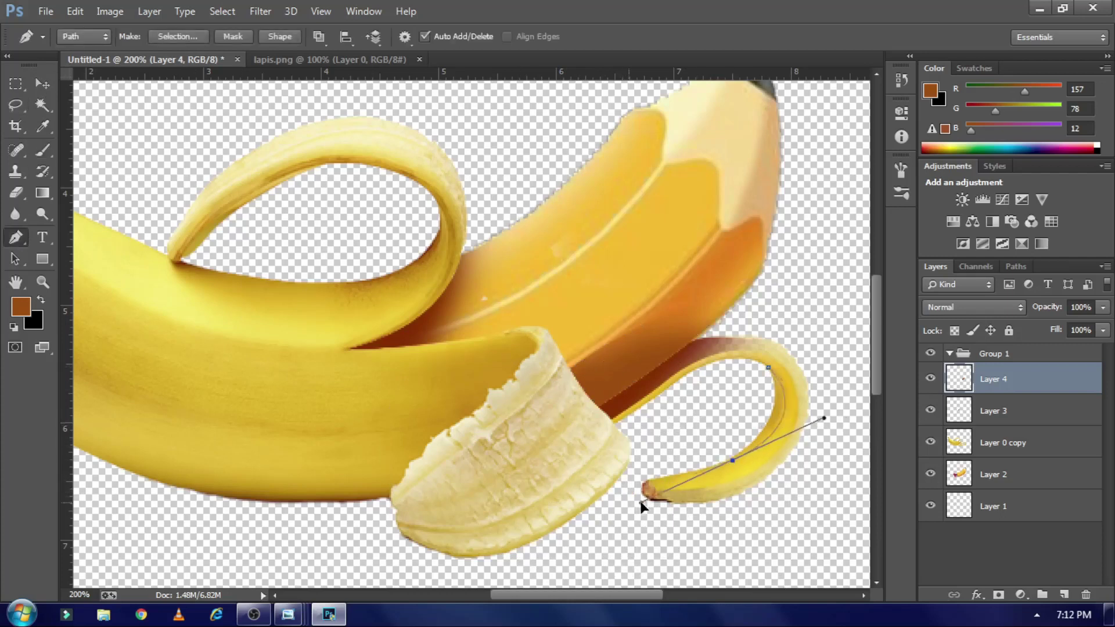
{"action": "right_click", "coordinate": [773, 395]}
{"action": "left_click", "coordinate": [833, 287]}
{"action": "key", "text": "Return"}
{"action": "key", "text": "b"}
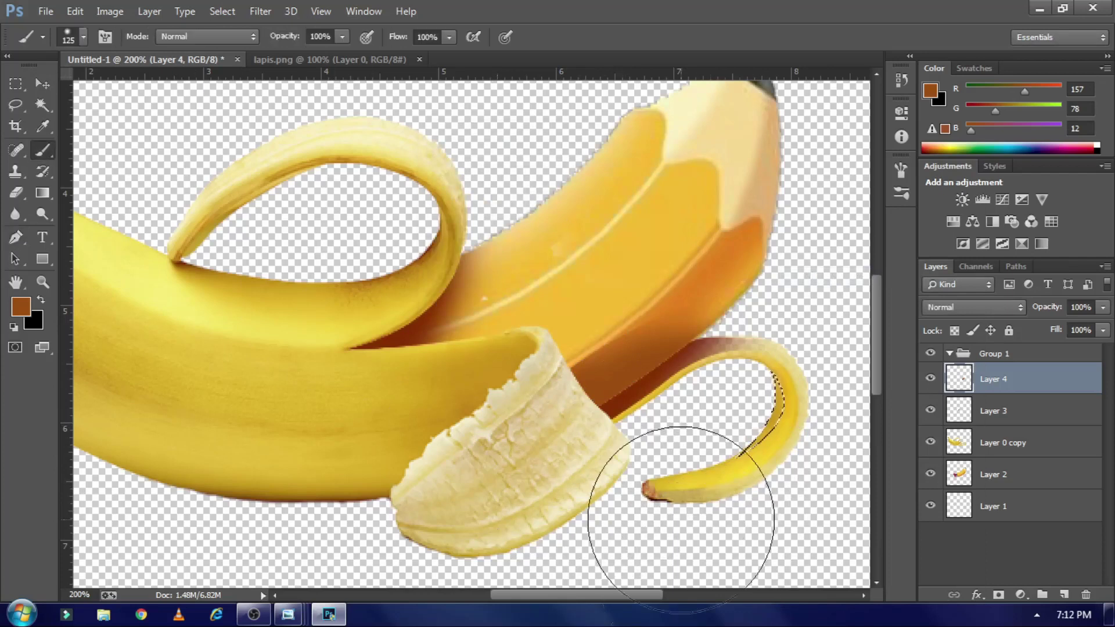
{"action": "left_click_drag", "start_coordinate": [687, 366], "coordinate": [692, 361]}
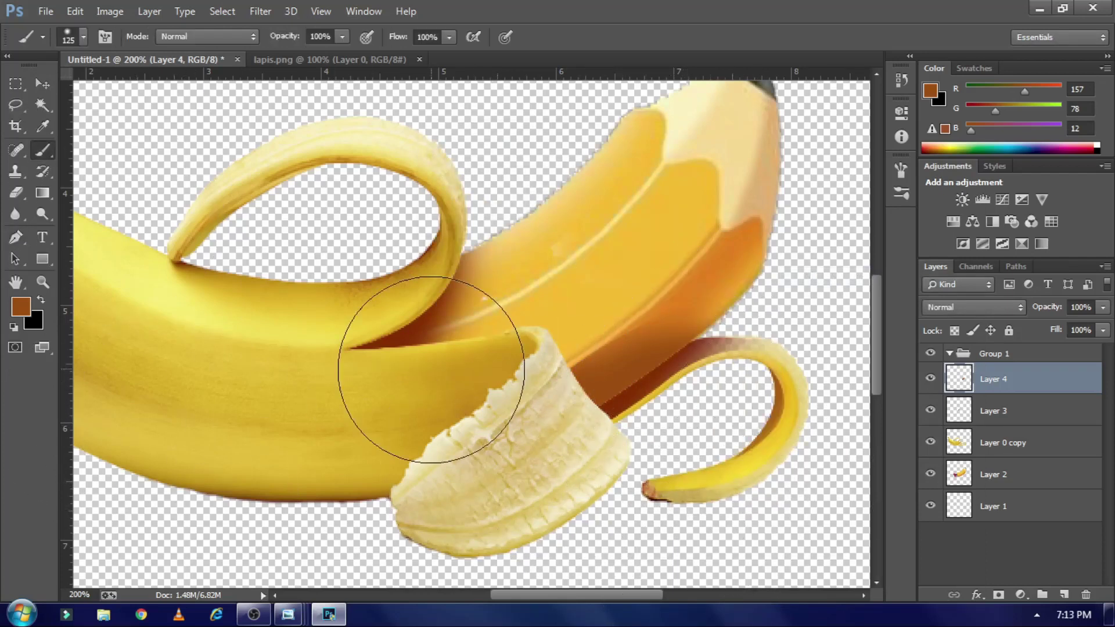
Step: Bring the front peel into view and outline the area behind the banana flesh
{"action": "scroll", "coordinate": [360, 325], "scroll_direction": "up", "scroll_amount": 1}
{"action": "left_click", "coordinate": [41, 84]}
{"action": "left_click_drag", "start_coordinate": [338, 451], "coordinate": [380, 395]}
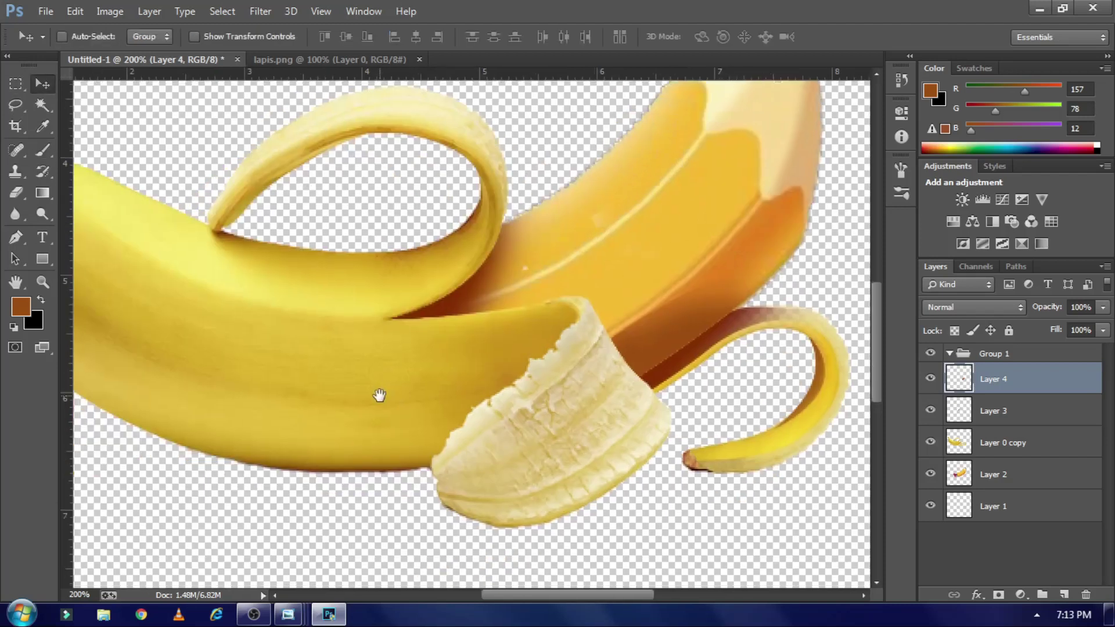
{"action": "left_click", "coordinate": [16, 244]}
{"action": "left_click", "coordinate": [480, 319]}
{"action": "left_click_drag", "start_coordinate": [579, 314], "coordinate": [590, 332]}
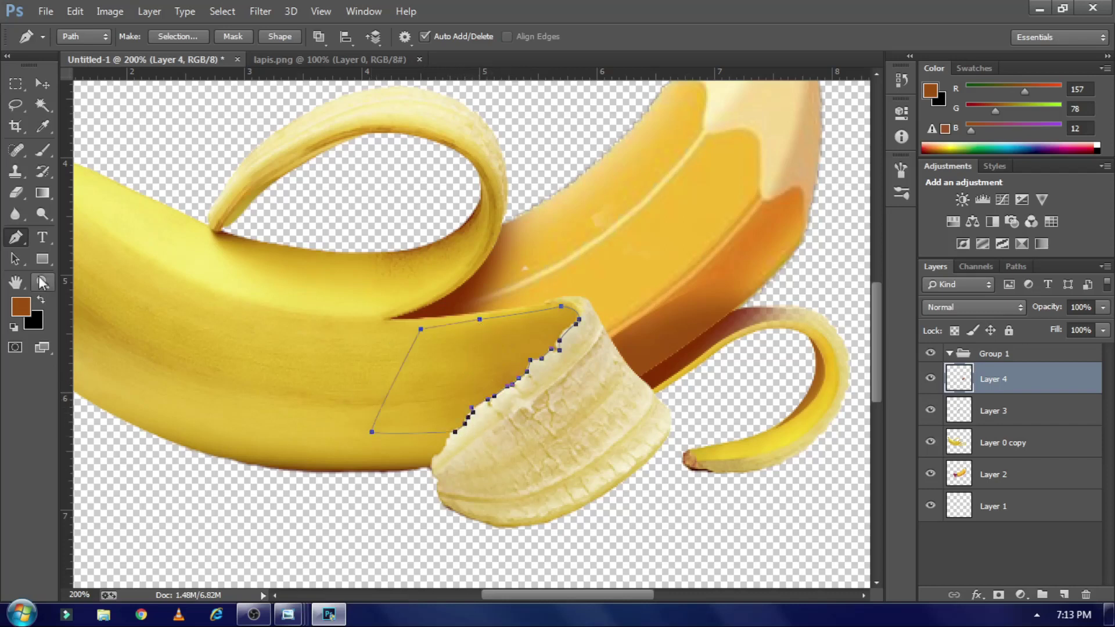
Step: Paint a brown shadow on the outlined front peel and clear the selection
{"action": "key", "text": "b"}
{"action": "left_click", "coordinate": [575, 418]}
{"action": "right_click", "coordinate": [489, 320]}
{"action": "key", "text": "Escape"}
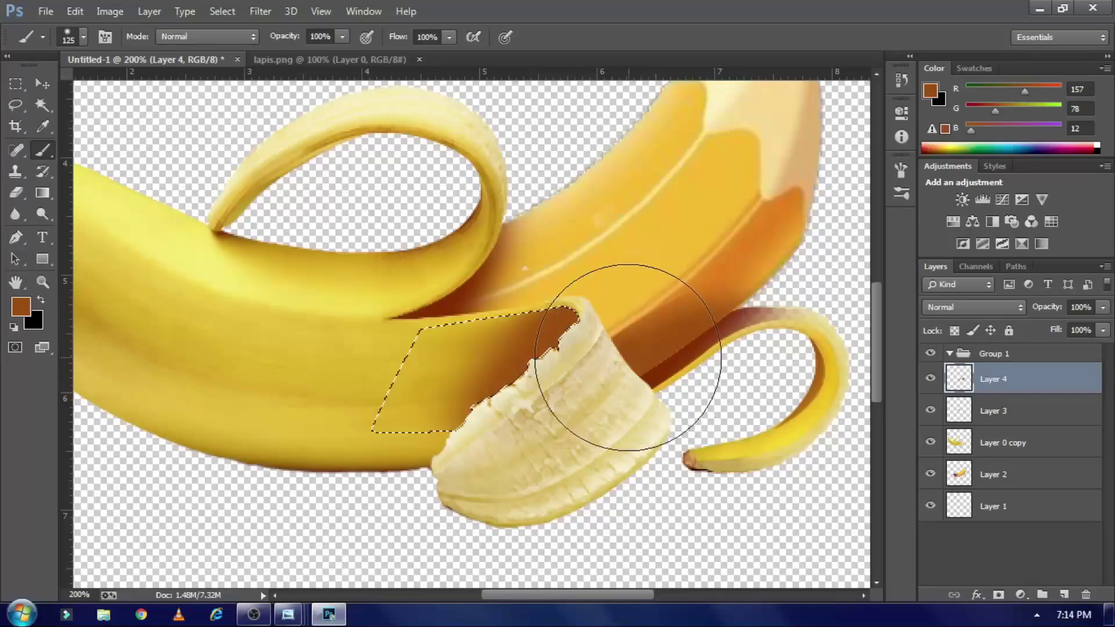
{"action": "key", "text": "v"}
{"action": "key", "text": "ctrl+d"}
{"action": "scroll", "coordinate": [573, 316], "scroll_direction": "up", "scroll_amount": 2}
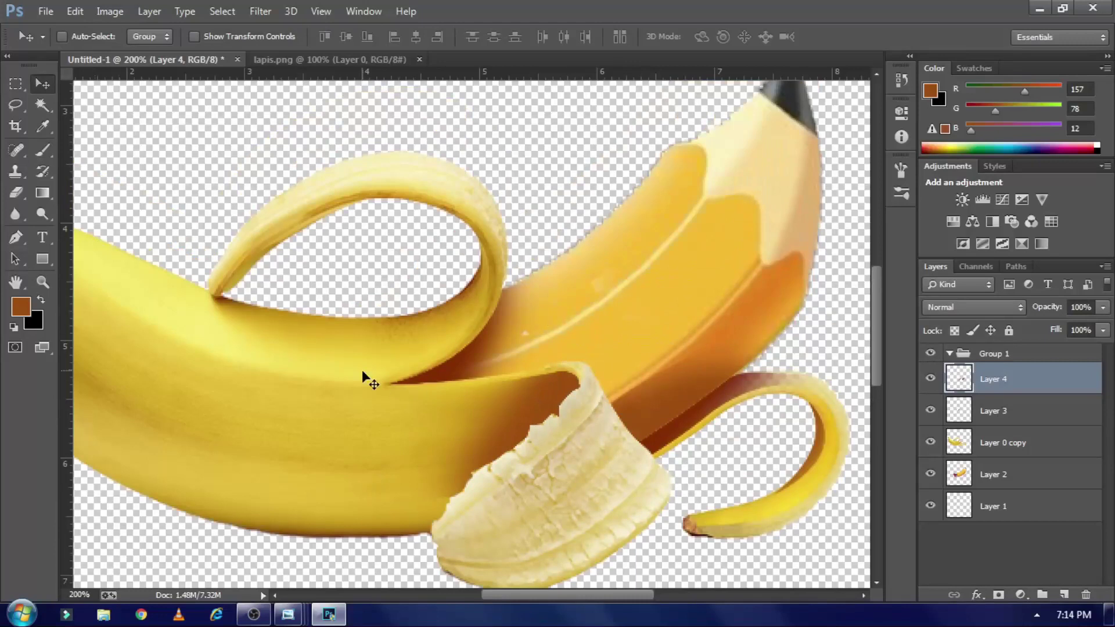
{"action": "scroll", "coordinate": [570, 359], "scroll_direction": "down", "scroll_amount": 2}
Step: Shift-select all the composite layers and merge them into Layer 4
{"action": "scroll", "coordinate": [559, 281], "scroll_direction": "up", "scroll_amount": 2}
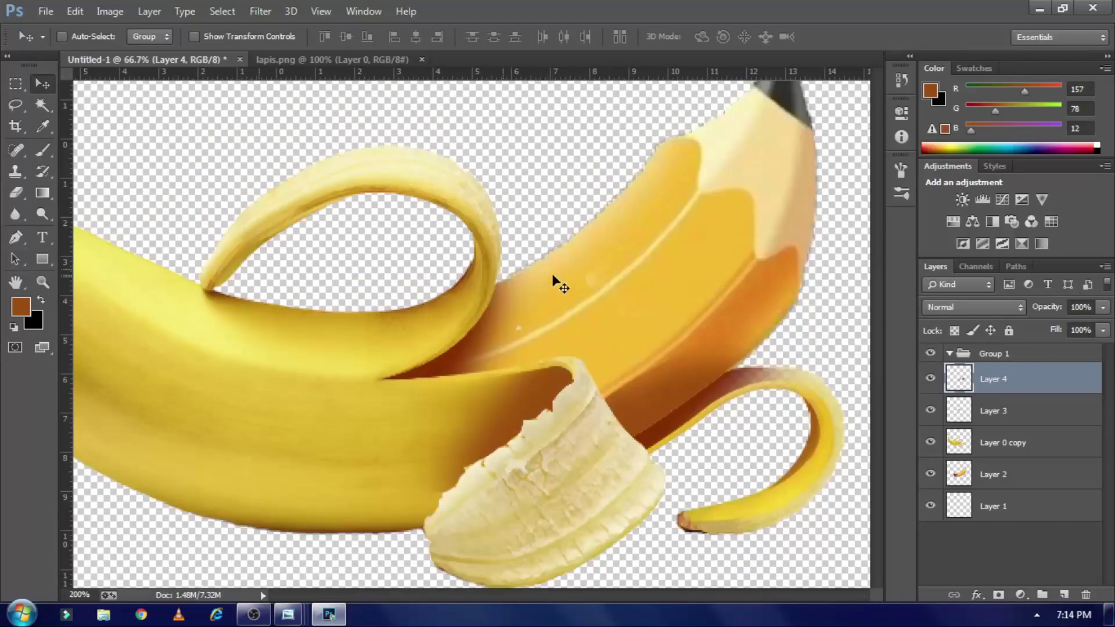
{"action": "scroll", "coordinate": [560, 281], "scroll_direction": "up", "scroll_amount": 1}
{"action": "left_click", "coordinate": [15, 83]}
{"action": "left_click", "coordinate": [993, 506]}
{"action": "left_click", "coordinate": [1040, 443], "text": "shift"}
{"action": "left_click", "coordinate": [1028, 387], "text": "shift"}
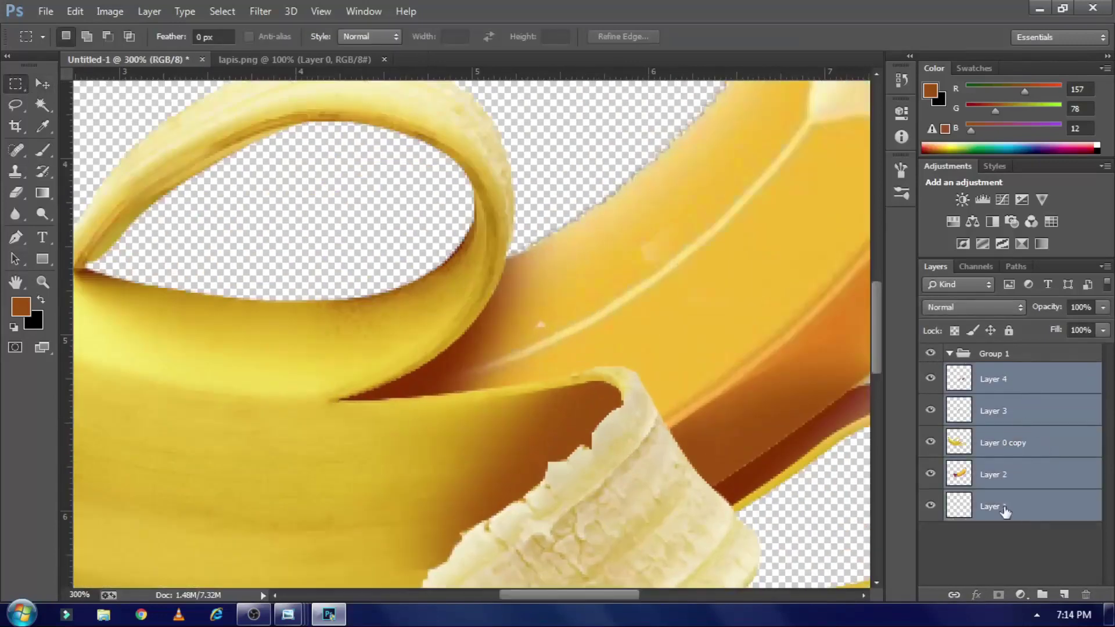
{"action": "right_click", "coordinate": [1000, 508]}
{"action": "left_click", "coordinate": [705, 490]}
Step: Duplicate the merged Layer 4 as Layer 4 copy
{"action": "left_click", "coordinate": [1002, 451]}
{"action": "scroll", "coordinate": [139, 203], "scroll_direction": "up", "scroll_amount": 1}
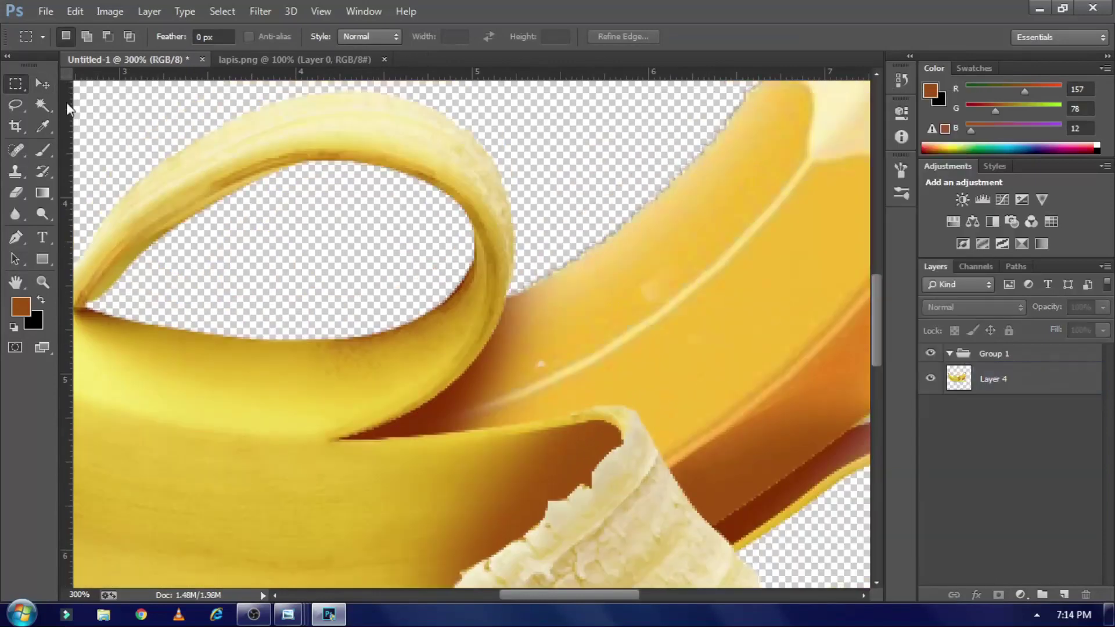
{"action": "key", "text": "v"}
{"action": "key", "text": "ctrl+minus"}
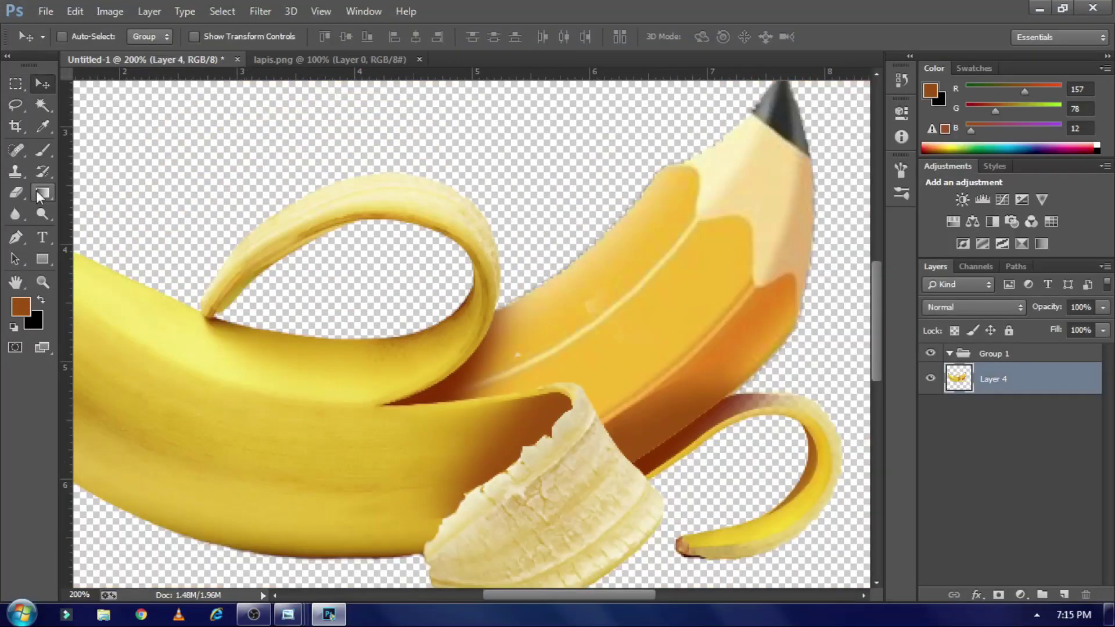
{"action": "key", "text": "ctrl+j"}
{"action": "key", "text": "e"}
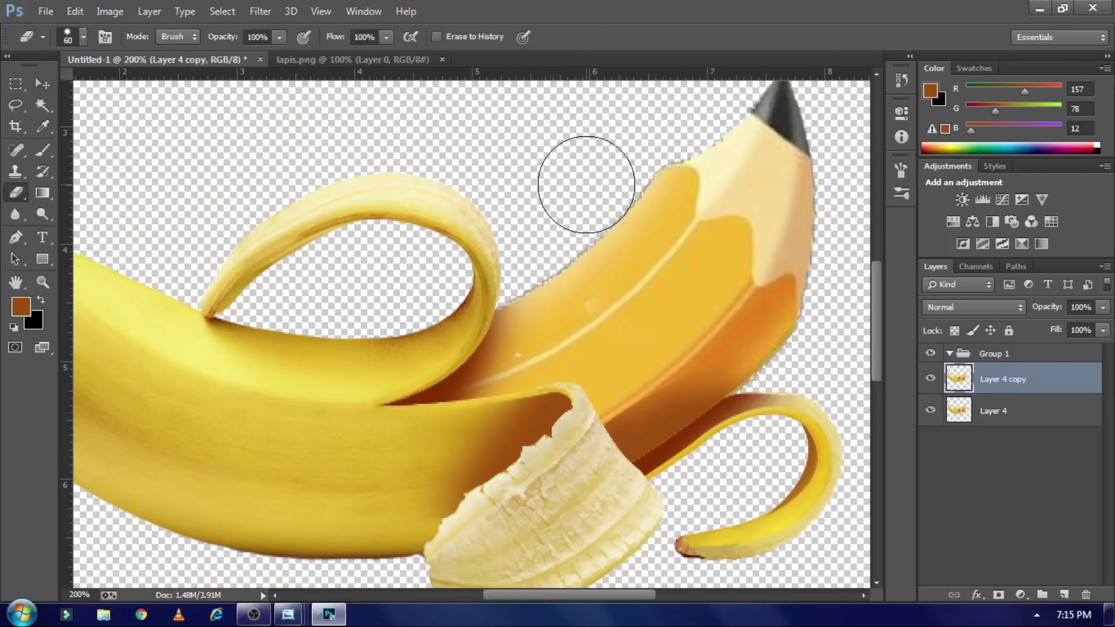
Step: Hide the original Layer 4 and review the result at different zoom levels
{"action": "scroll", "coordinate": [628, 268], "scroll_direction": "up", "scroll_amount": 3}
{"action": "scroll", "coordinate": [627, 268], "scroll_direction": "up", "scroll_amount": 1}
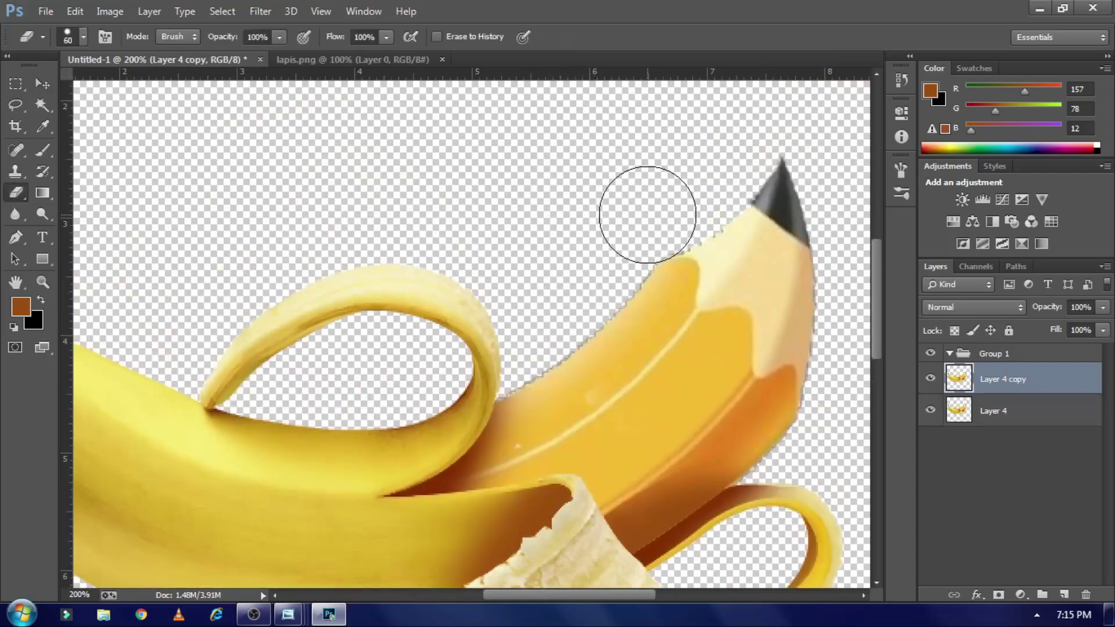
{"action": "left_click", "coordinate": [930, 409]}
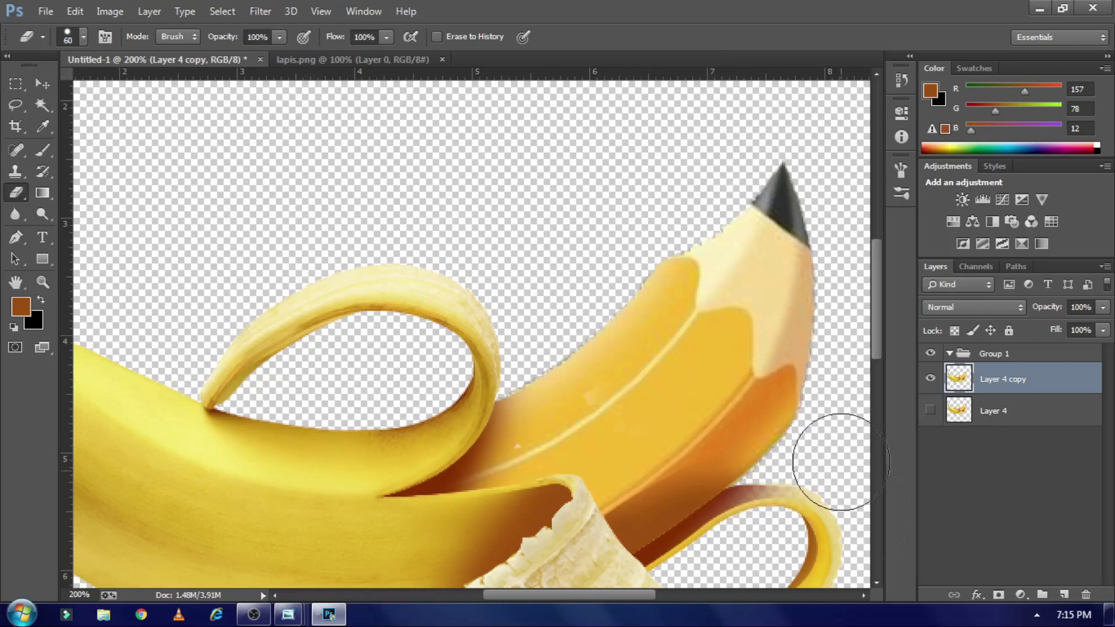
{"action": "left_click_drag", "start_coordinate": [841, 461], "coordinate": [668, 398]}
{"action": "scroll", "coordinate": [677, 523], "scroll_direction": "down", "scroll_amount": 3}
{"action": "scroll", "coordinate": [677, 505], "scroll_direction": "down", "scroll_amount": 3}
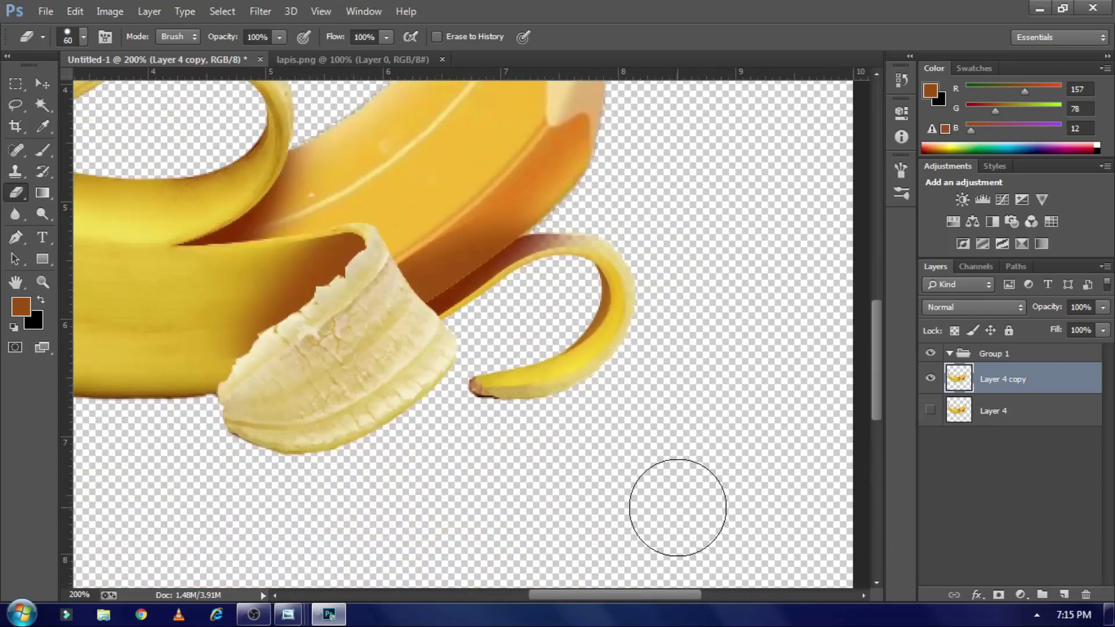
{"action": "left_click", "coordinate": [43, 84]}
{"action": "key", "text": "ctrl+minus"}
{"action": "key", "text": "ctrl+minus"}
{"action": "key", "text": "ctrl+plus"}
{"action": "key", "text": "ctrl+plus"}
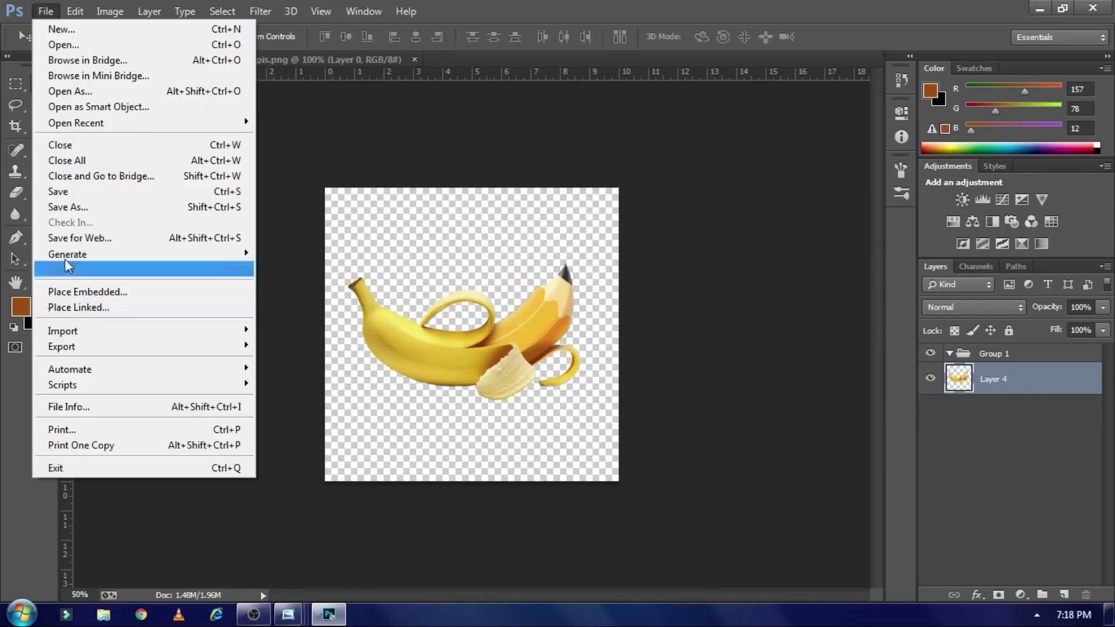
Step: Open Save As, cancel it, then zoom between 200% and 100% to review the composite
{"action": "left_click", "coordinate": [70, 209]}
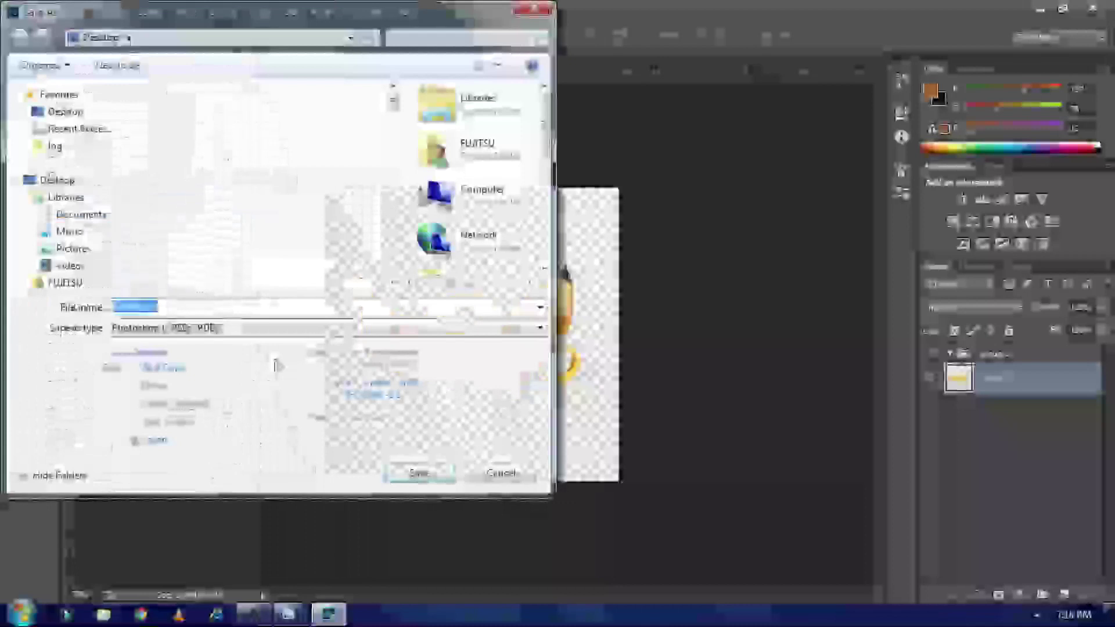
{"action": "key", "text": "Escape"}
{"action": "key", "text": "ctrl+plus"}
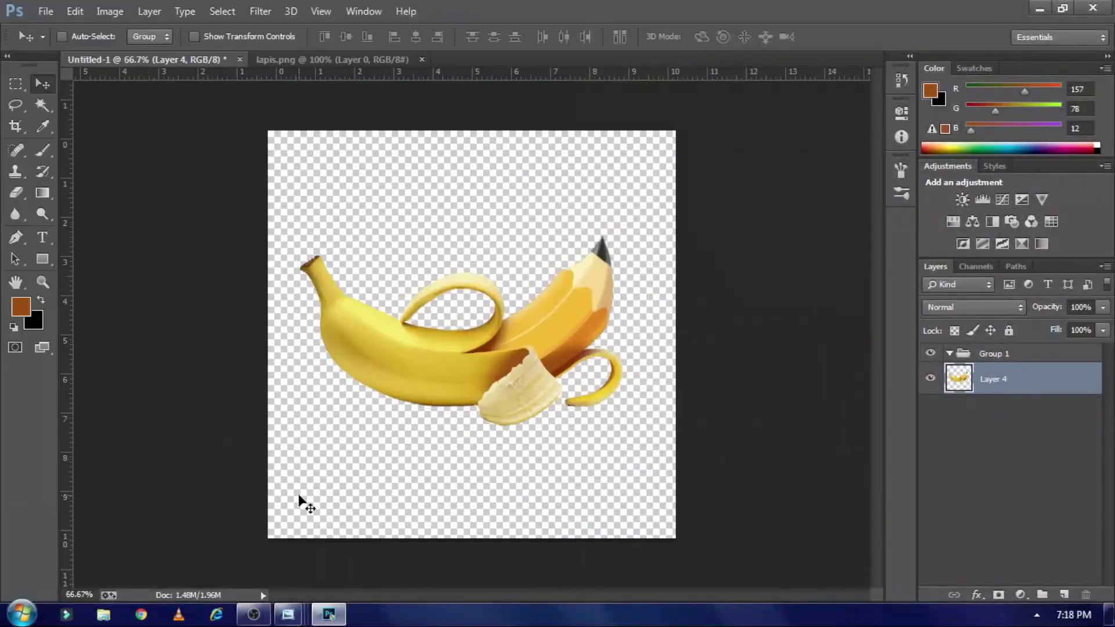
{"action": "key", "text": "ctrl+plus"}
{"action": "key", "text": "ctrl+plus"}
{"action": "key", "text": "ctrl+minus"}
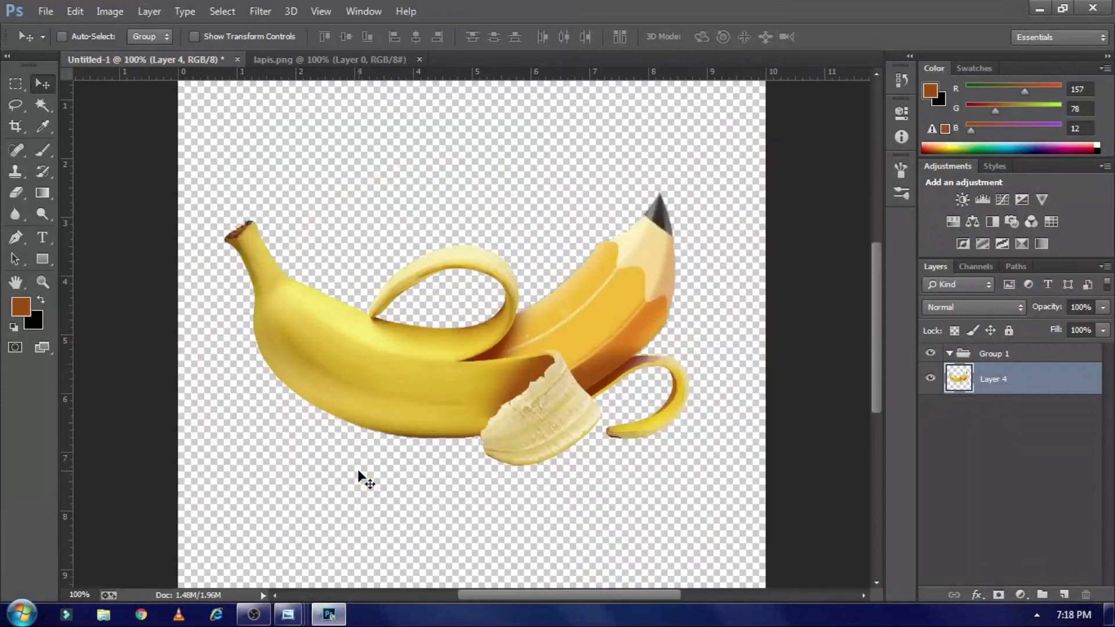